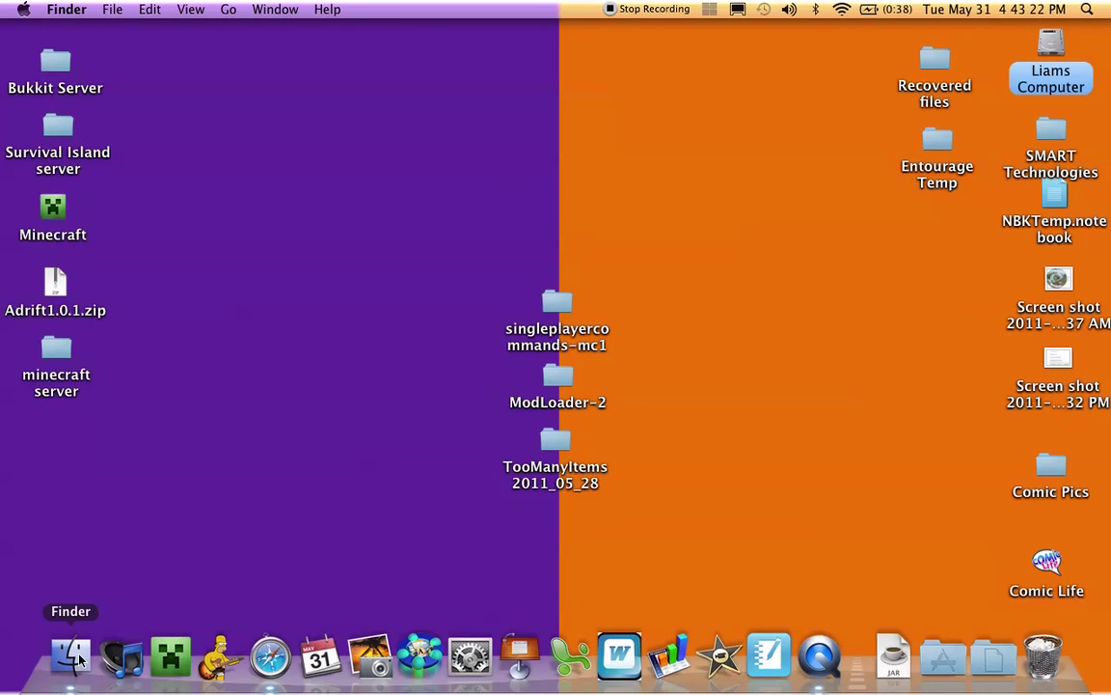
Step: Open a Finder window from the Dock showing the student home folder
{"action": "left_click", "coordinate": [70, 656]}
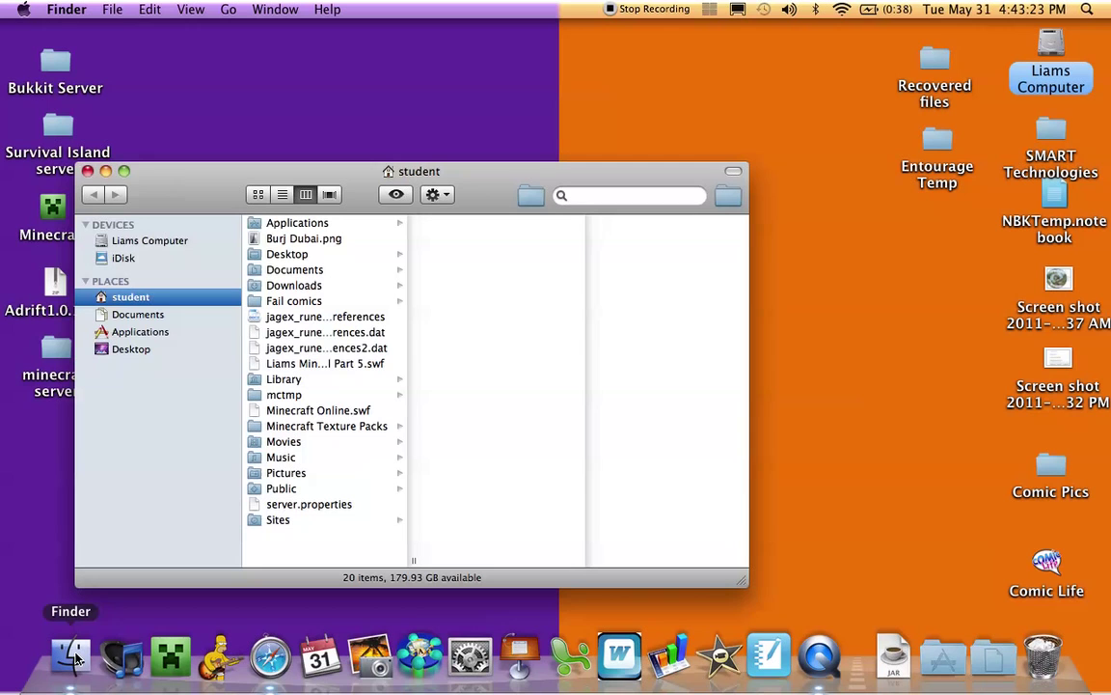
Step: Navigate in column view to Library > Application Support > minecraft
{"action": "left_click", "coordinate": [292, 382]}
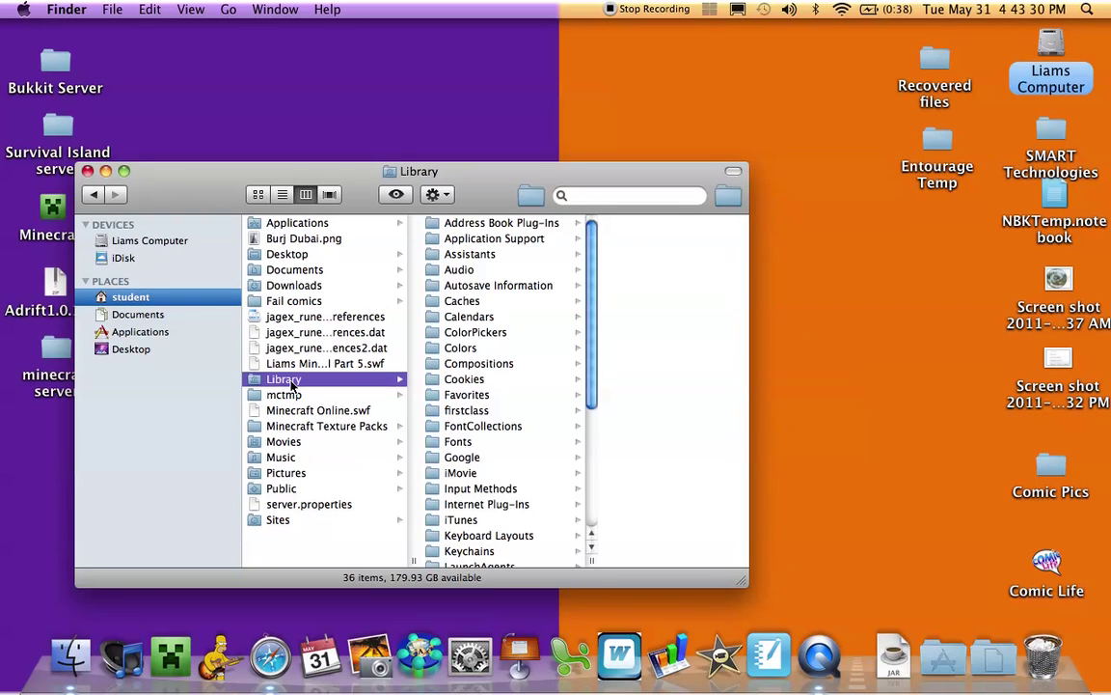
{"action": "left_click", "coordinate": [516, 243]}
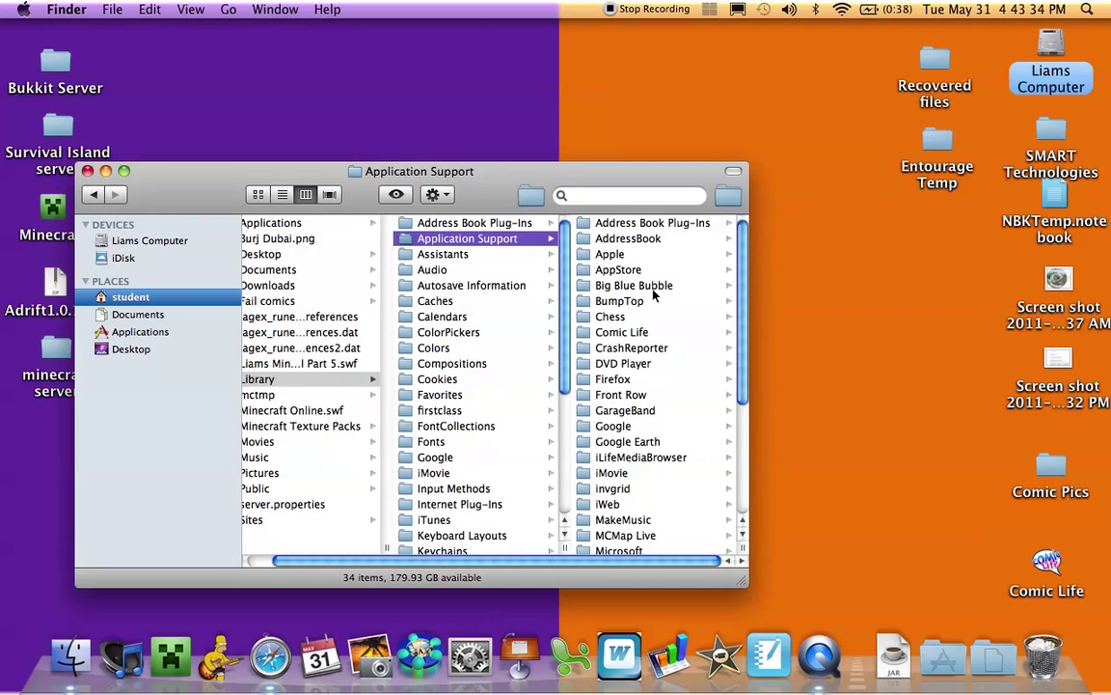
{"action": "scroll", "coordinate": [653, 309], "scroll_direction": "down", "scroll_amount": 3}
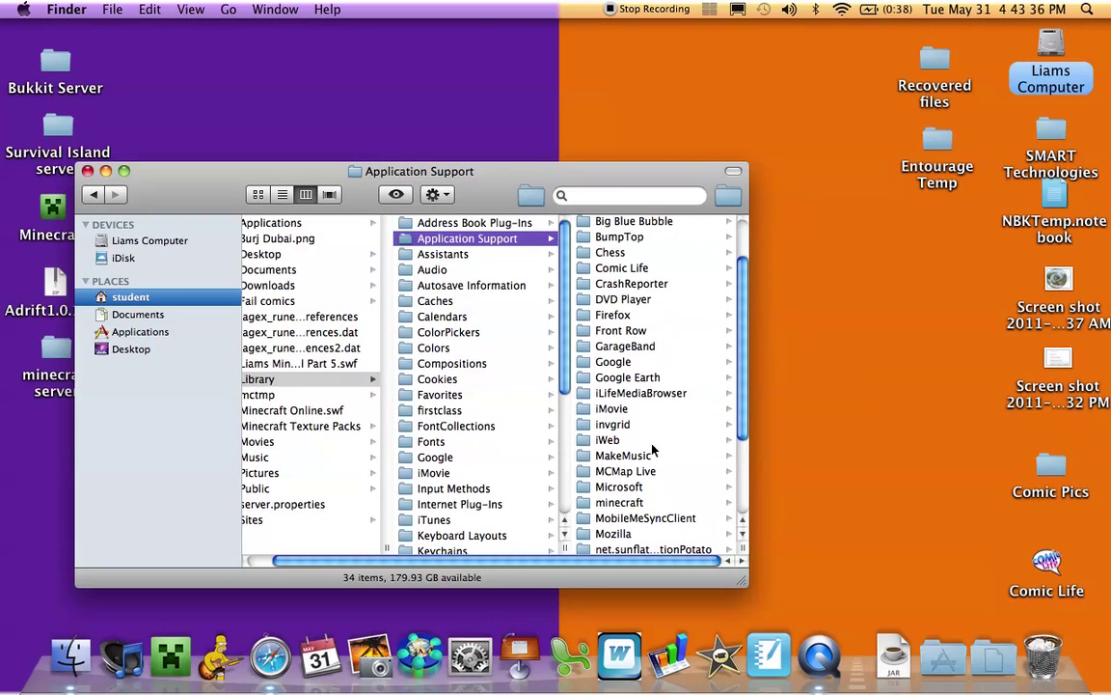
{"action": "left_click", "coordinate": [622, 503]}
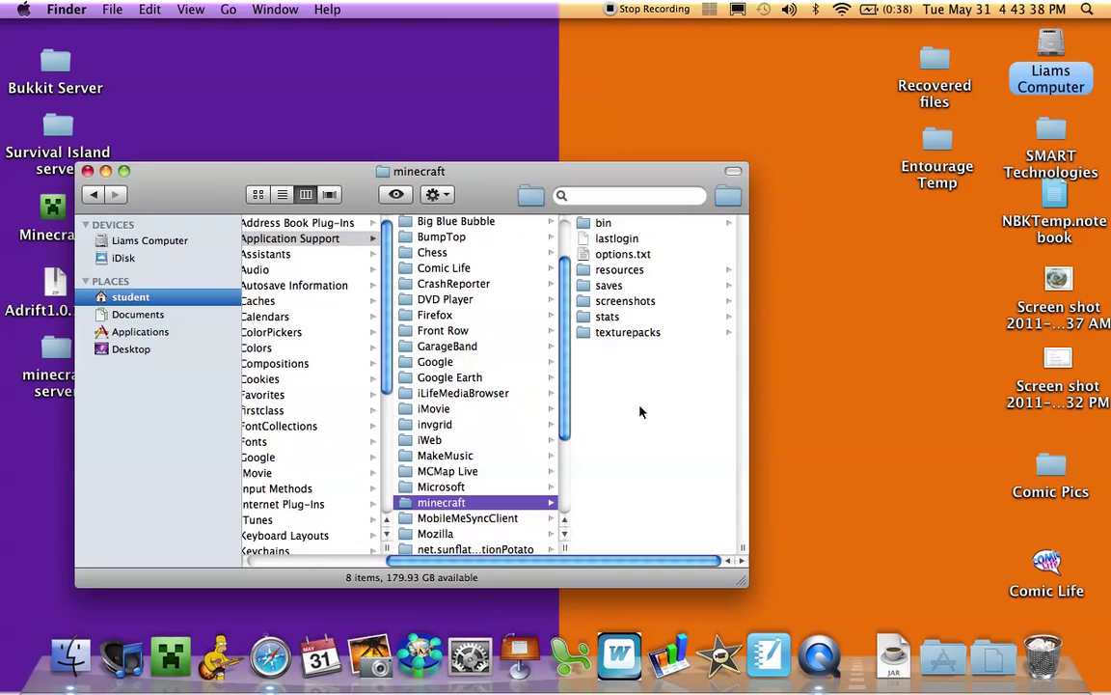
Step: Browse the minecraft subfolders, then open bin and select minecraft.jar
{"action": "left_click", "coordinate": [617, 332]}
{"action": "left_click", "coordinate": [430, 316]}
{"action": "left_click", "coordinate": [459, 304]}
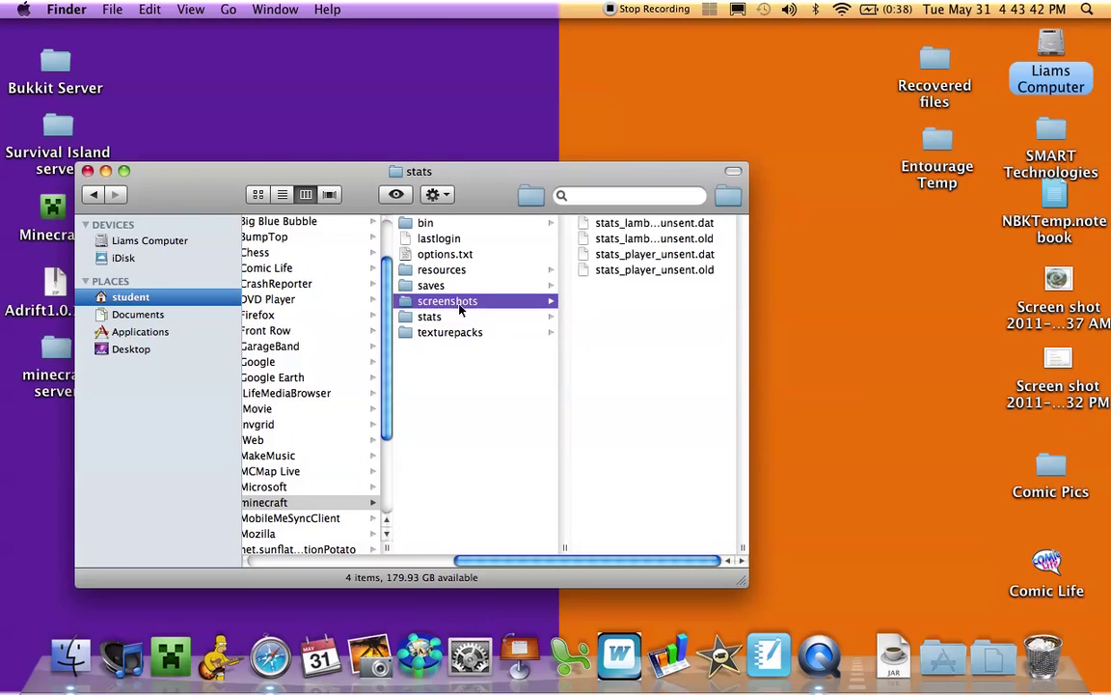
{"action": "left_click", "coordinate": [434, 286]}
{"action": "left_click", "coordinate": [439, 269]}
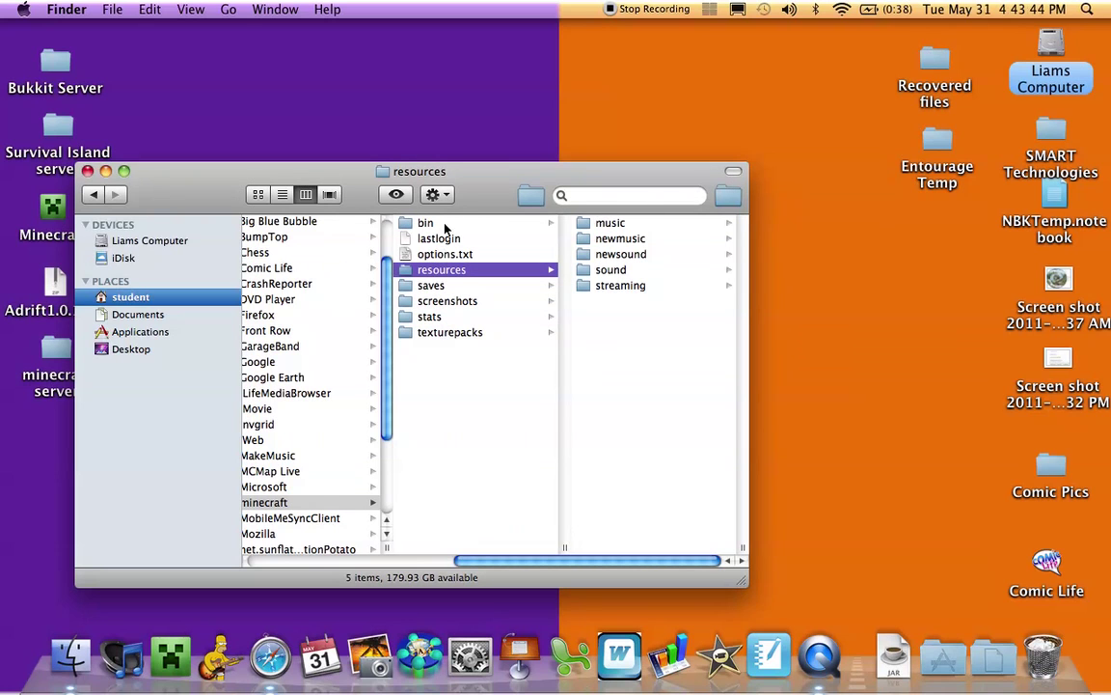
{"action": "left_click", "coordinate": [429, 224]}
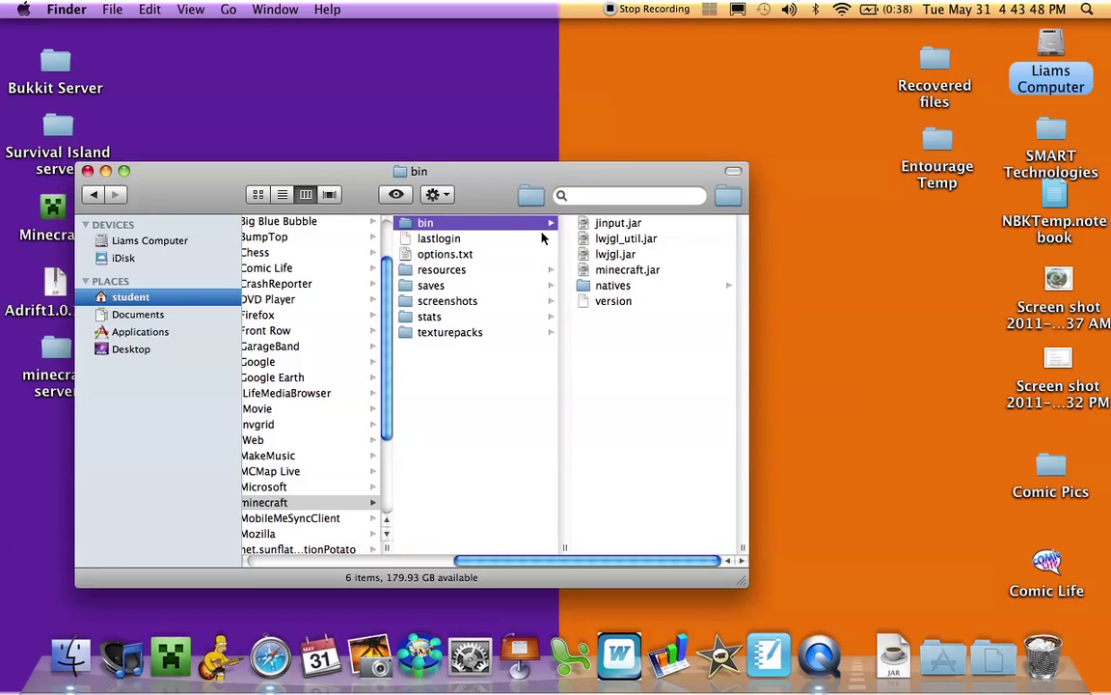
{"action": "left_click", "coordinate": [612, 271]}
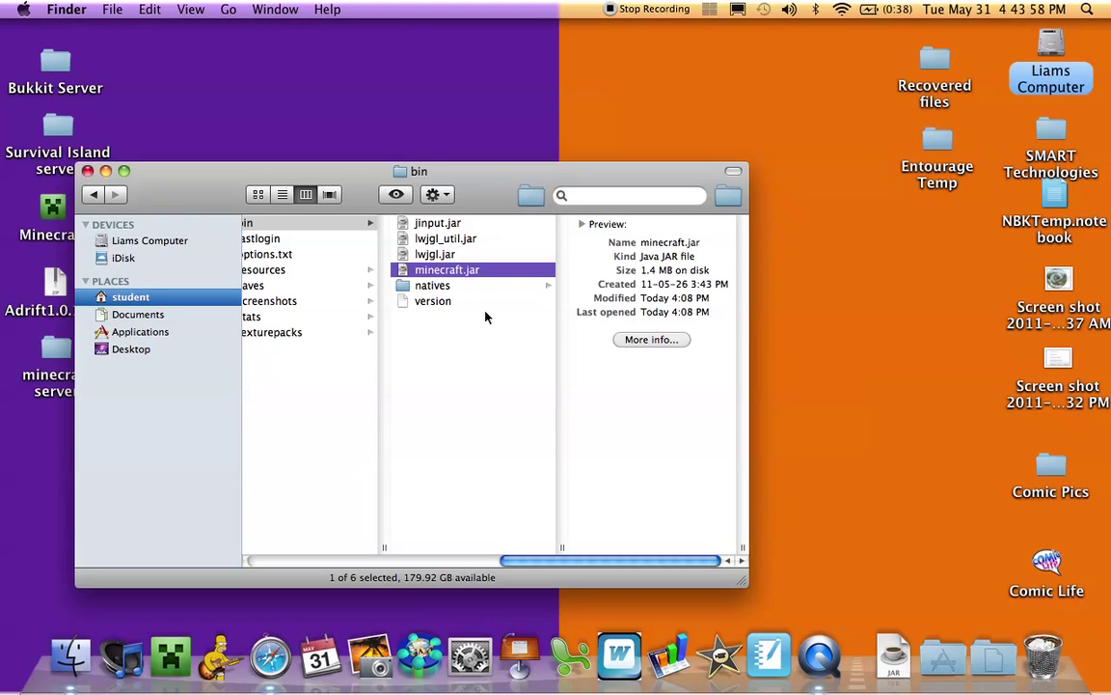
{"action": "left_click", "coordinate": [476, 346]}
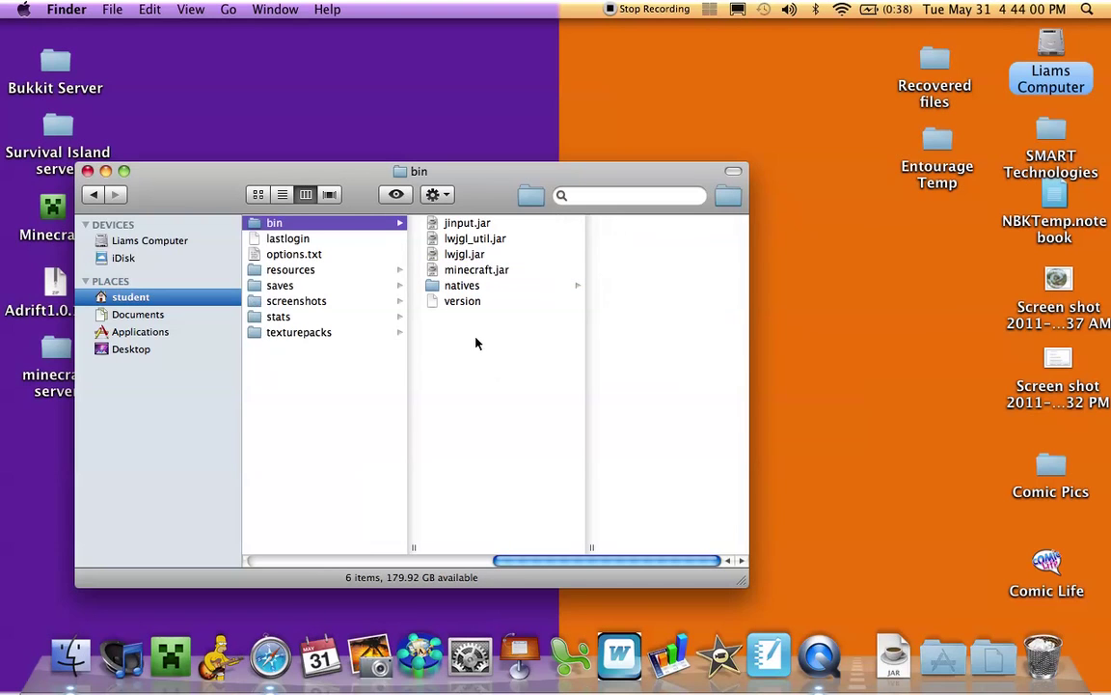
{"action": "left_click", "coordinate": [504, 271]}
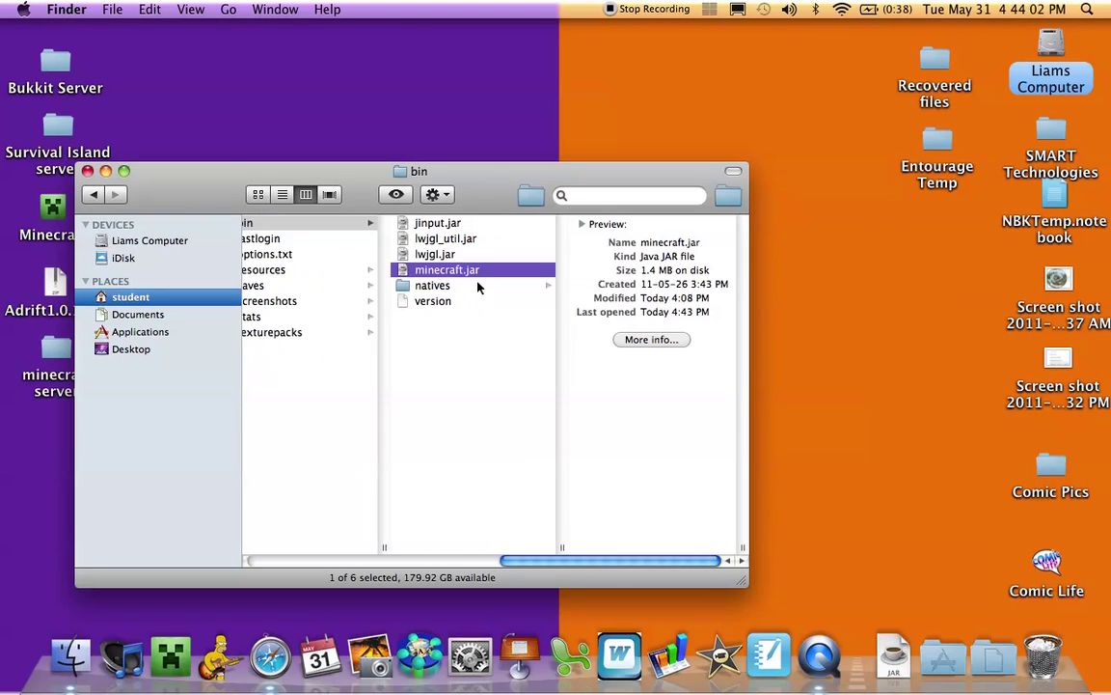
Step: Try launching minecraft.jar, dismiss the Java JAR error, and bring up its Open With menu
{"action": "double_click", "coordinate": [470, 274]}
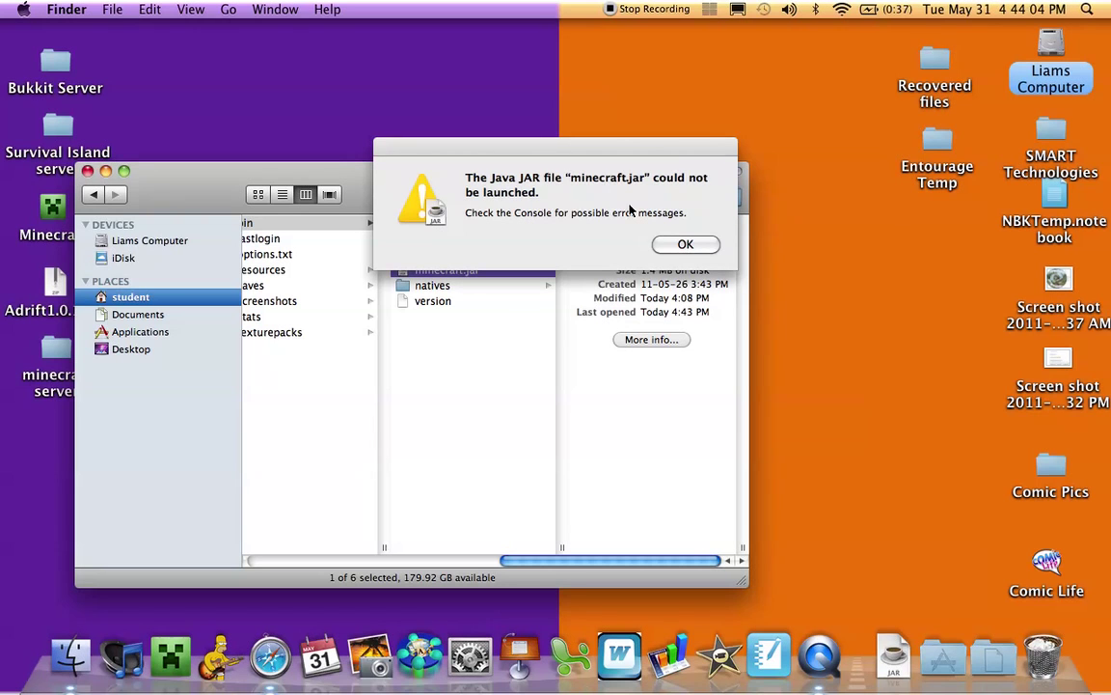
{"action": "left_click", "coordinate": [663, 245]}
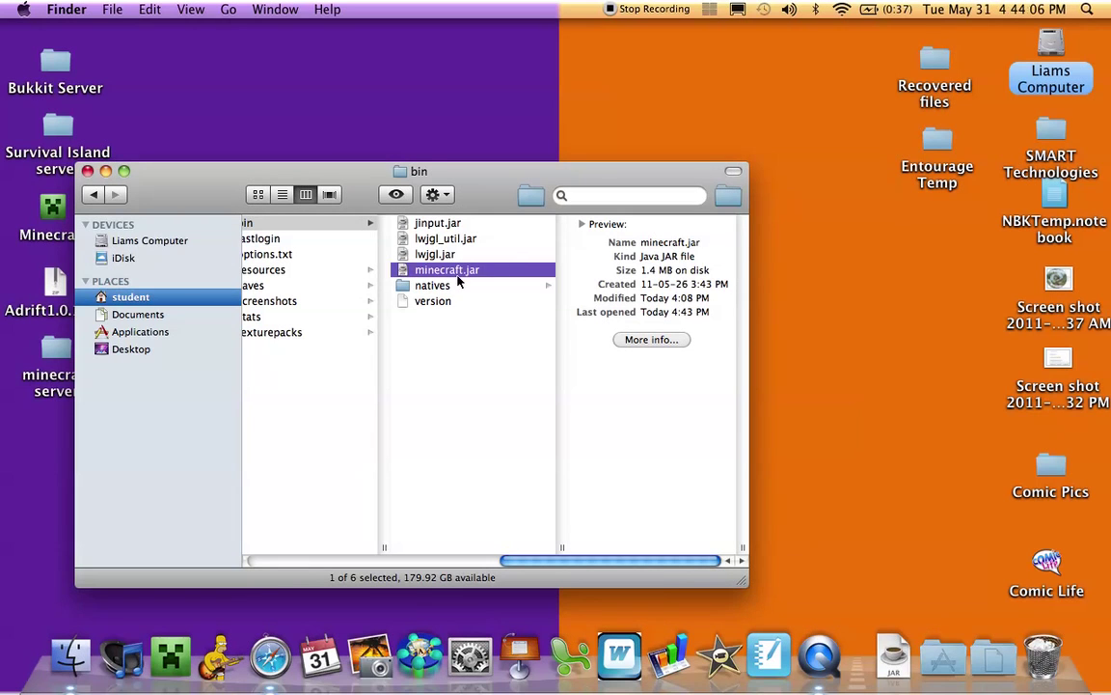
{"action": "right_click", "coordinate": [459, 276]}
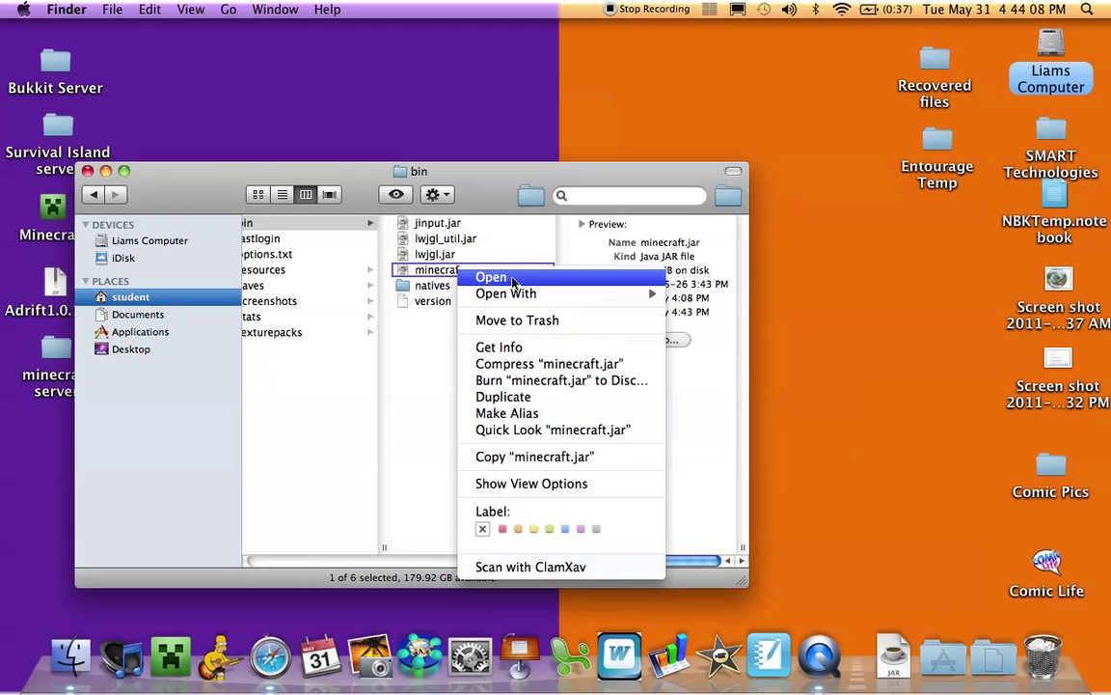
{"action": "mouse_move", "coordinate": [519, 295]}
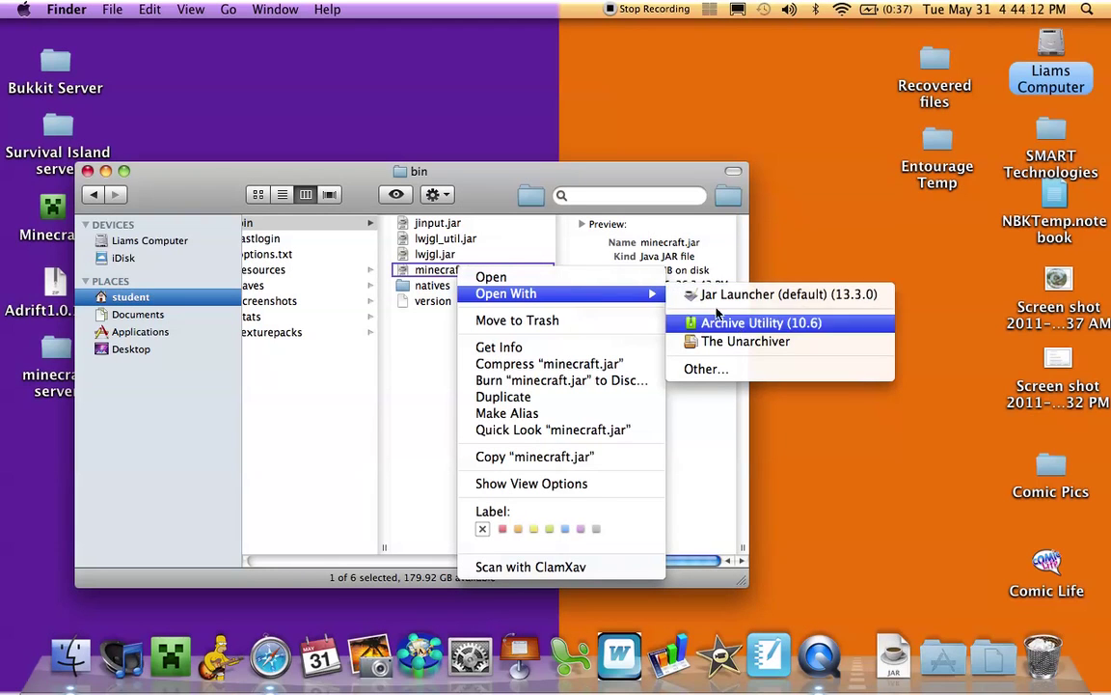
Step: Unpack minecraft.jar with Archive Utility and drag the original jar to the Trash
{"action": "left_click", "coordinate": [757, 331]}
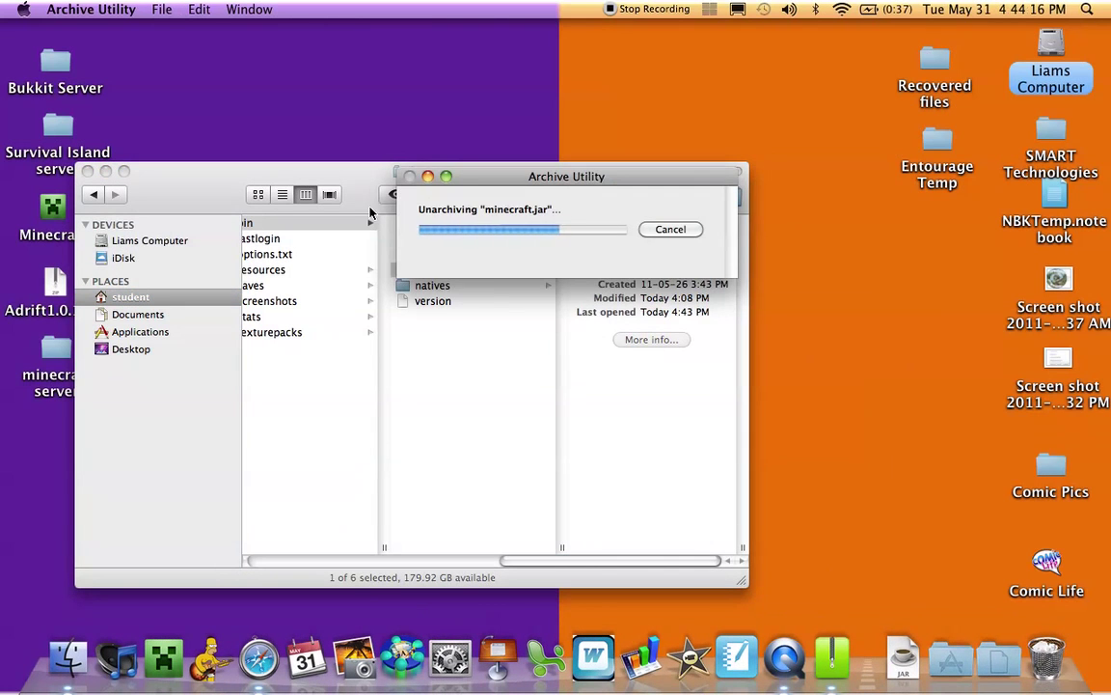
{"action": "left_click", "coordinate": [475, 270]}
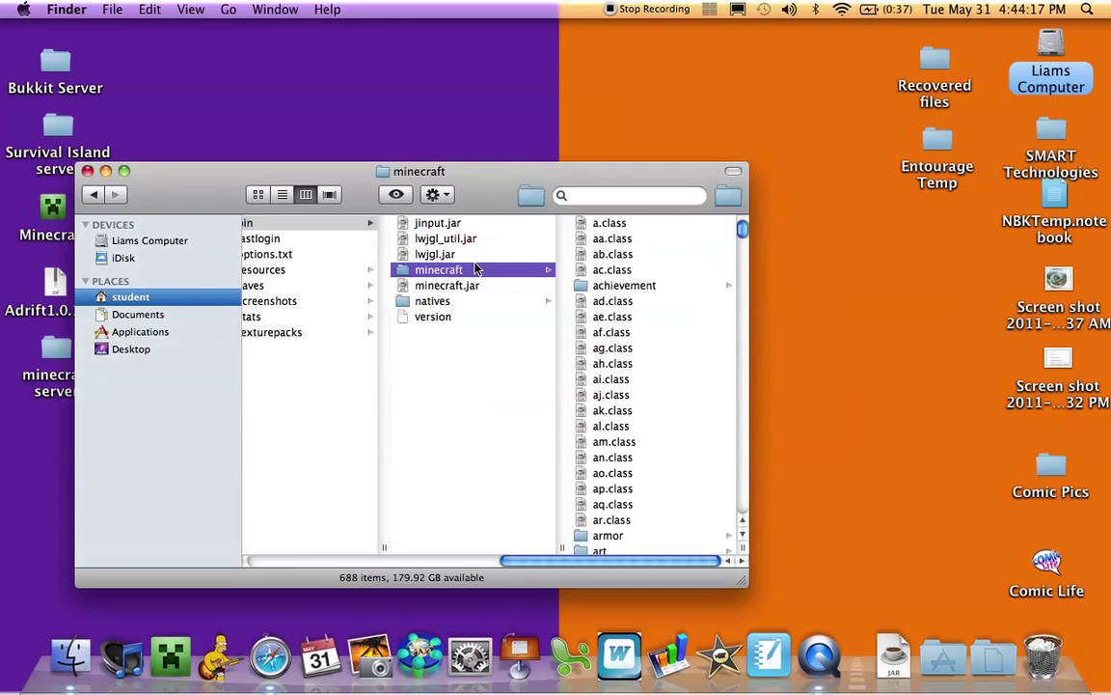
{"action": "left_click", "coordinate": [433, 289]}
{"action": "left_click_drag", "start_coordinate": [431, 289], "coordinate": [1040, 652]}
{"action": "left_click", "coordinate": [468, 270]}
Step: Rename the extracted minecraft folder to minecraft.jar via Get Info, accepting the .jar extension
{"action": "right_click", "coordinate": [466, 275]}
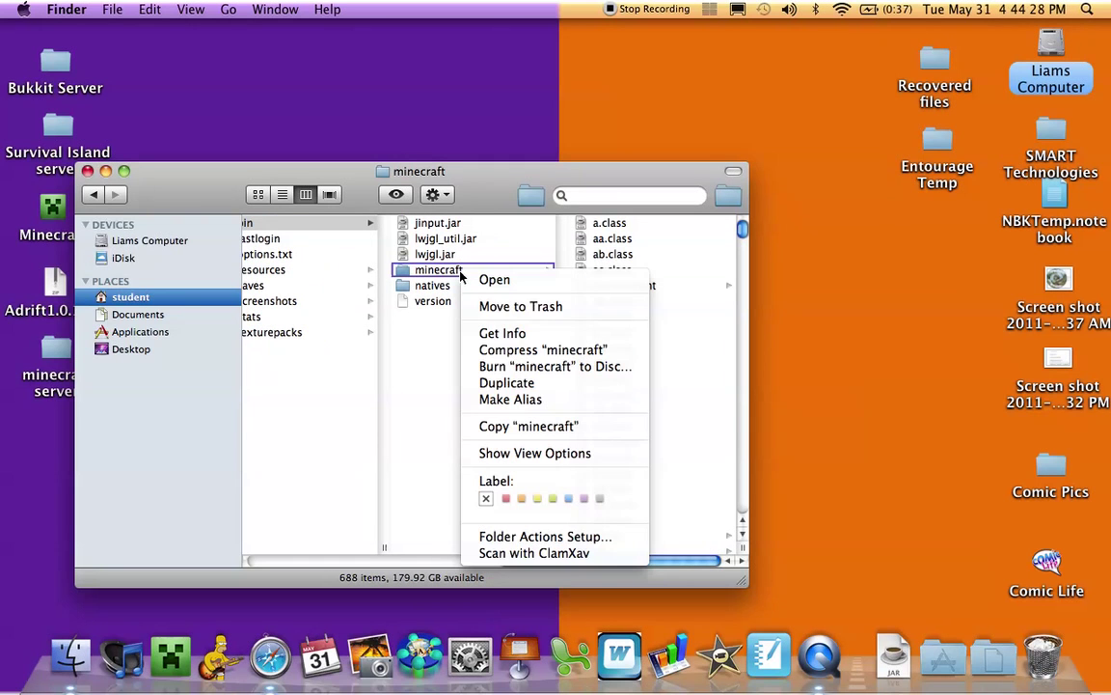
{"action": "left_click", "coordinate": [501, 332]}
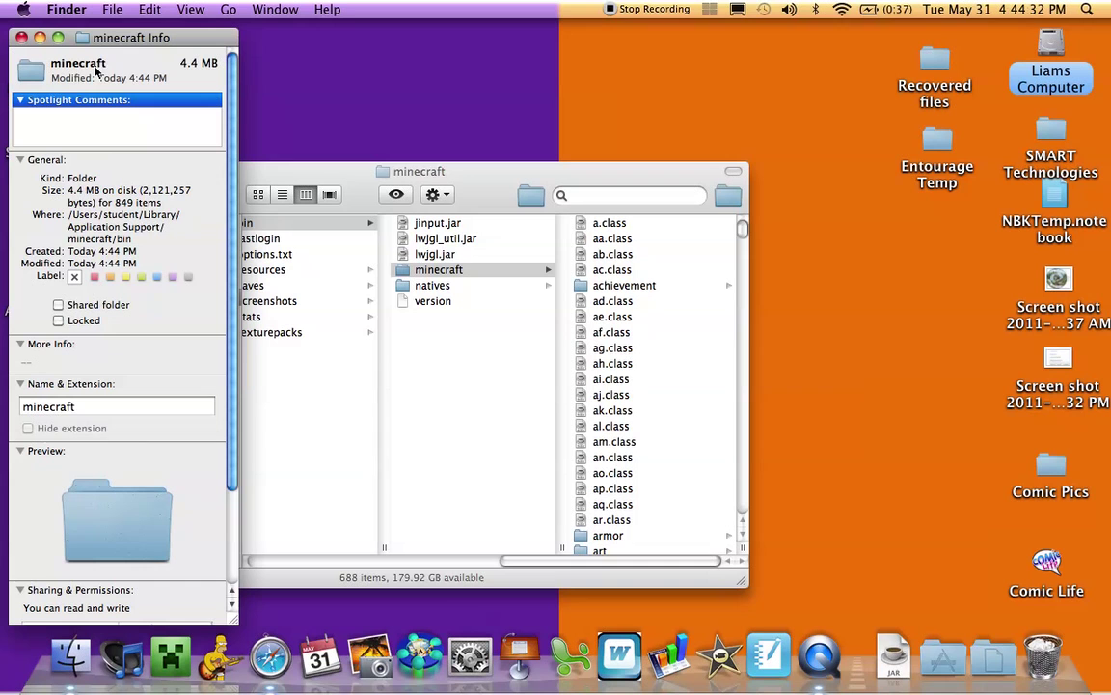
{"action": "left_click", "coordinate": [98, 410]}
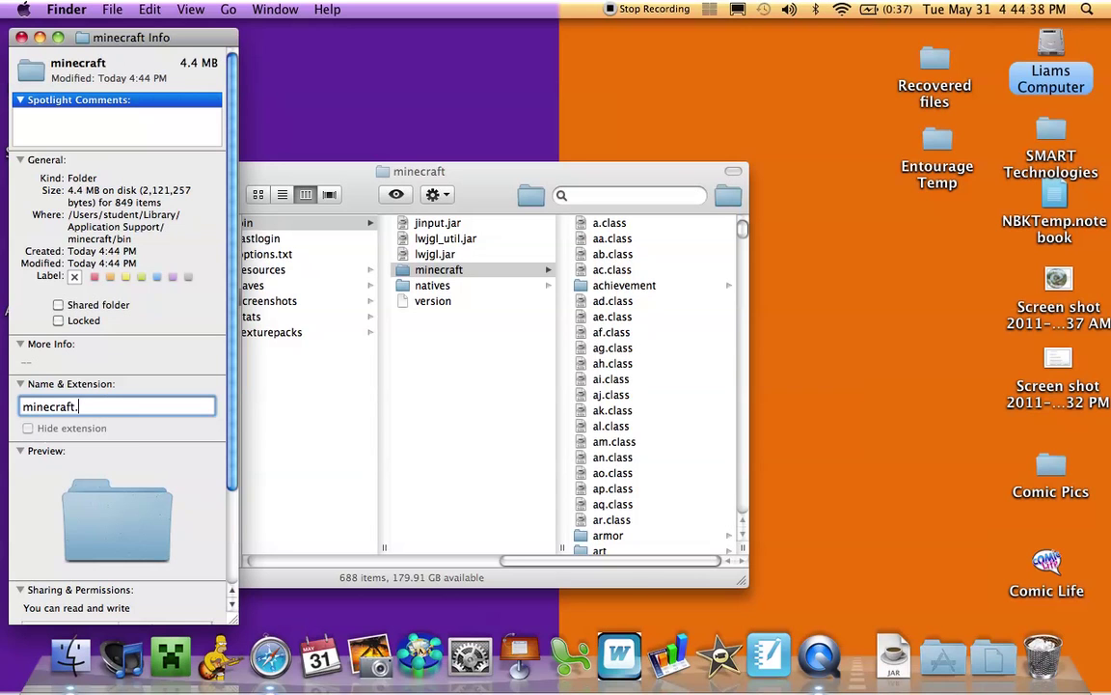
{"action": "left_click", "coordinate": [30, 385]}
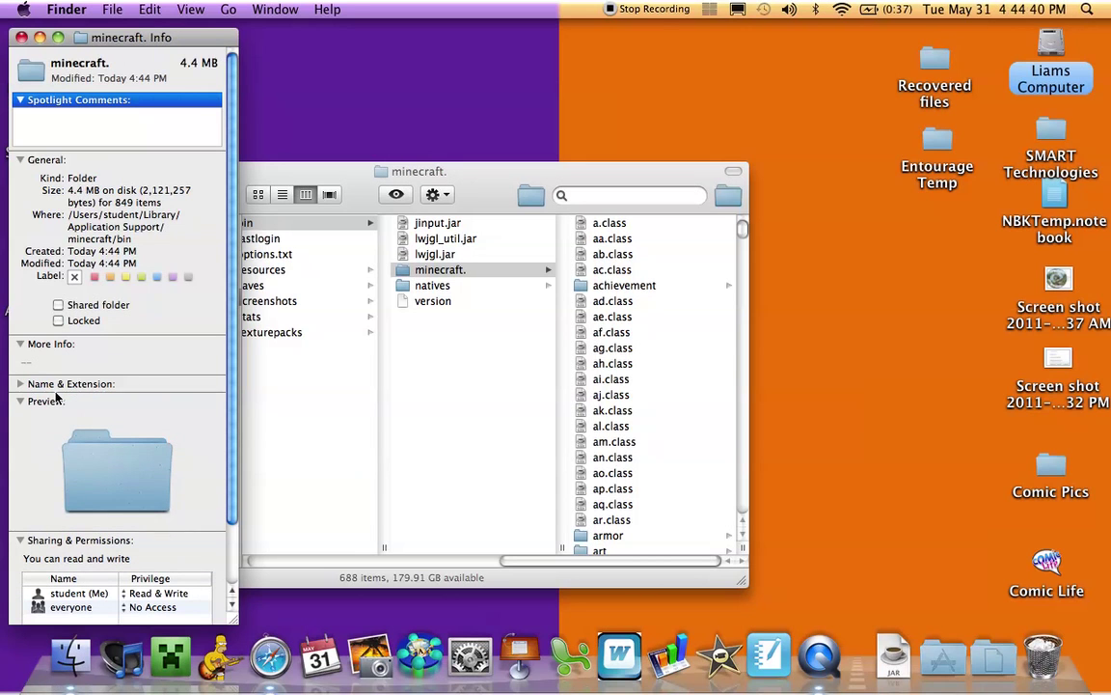
{"action": "left_click", "coordinate": [22, 383]}
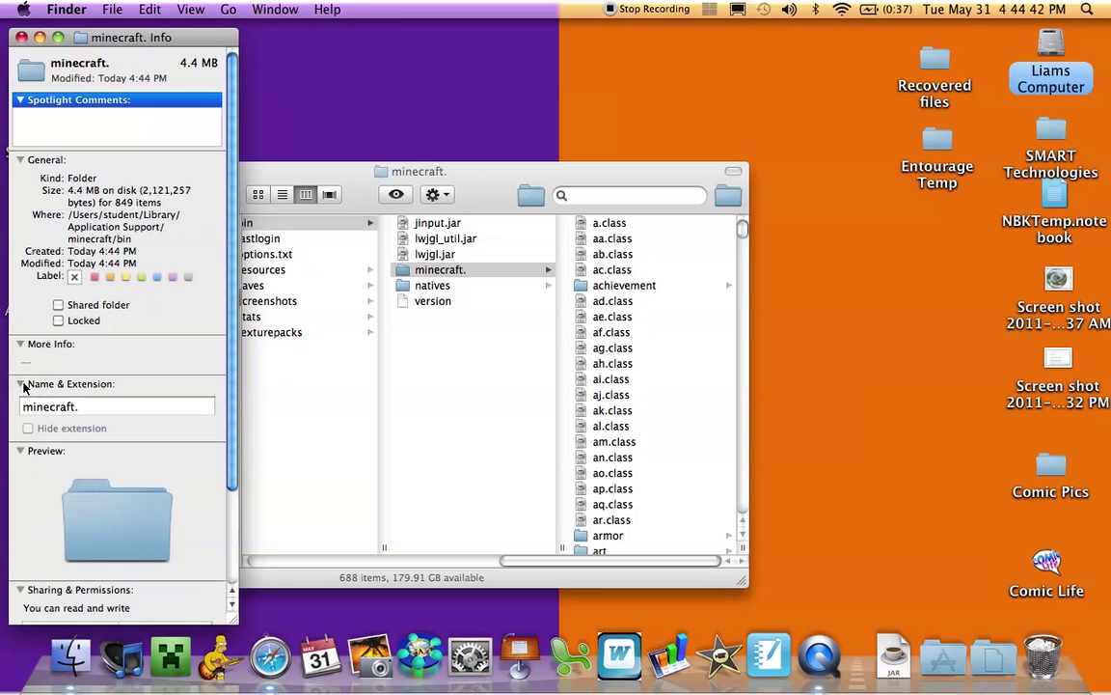
{"action": "left_click", "coordinate": [138, 406]}
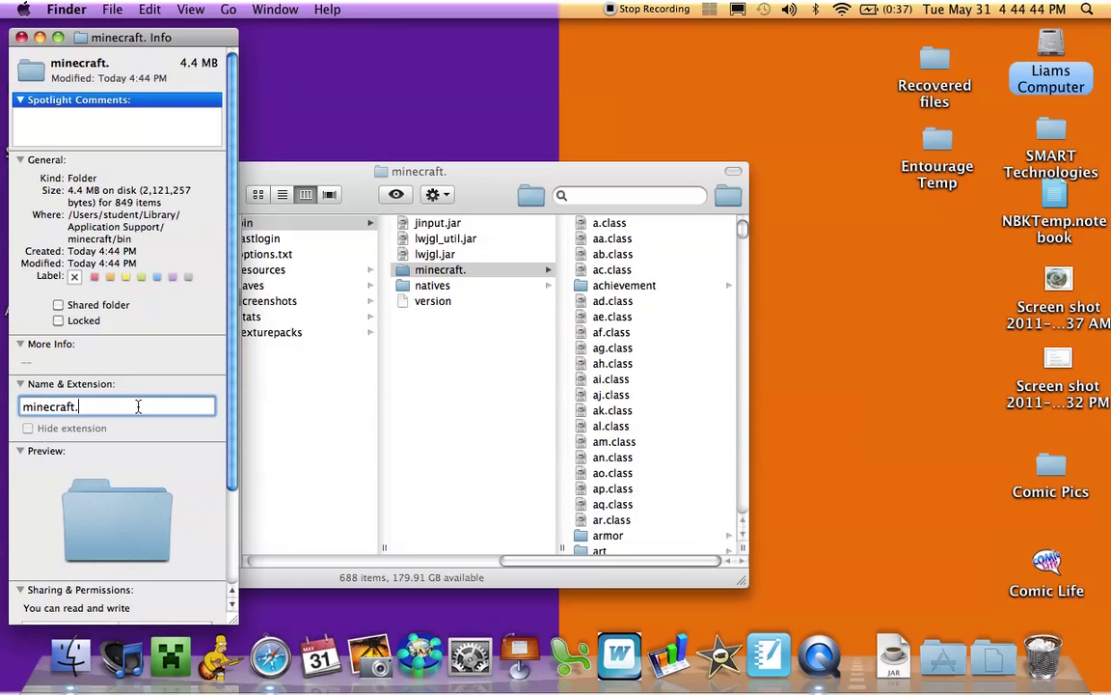
{"action": "key", "text": "Return"}
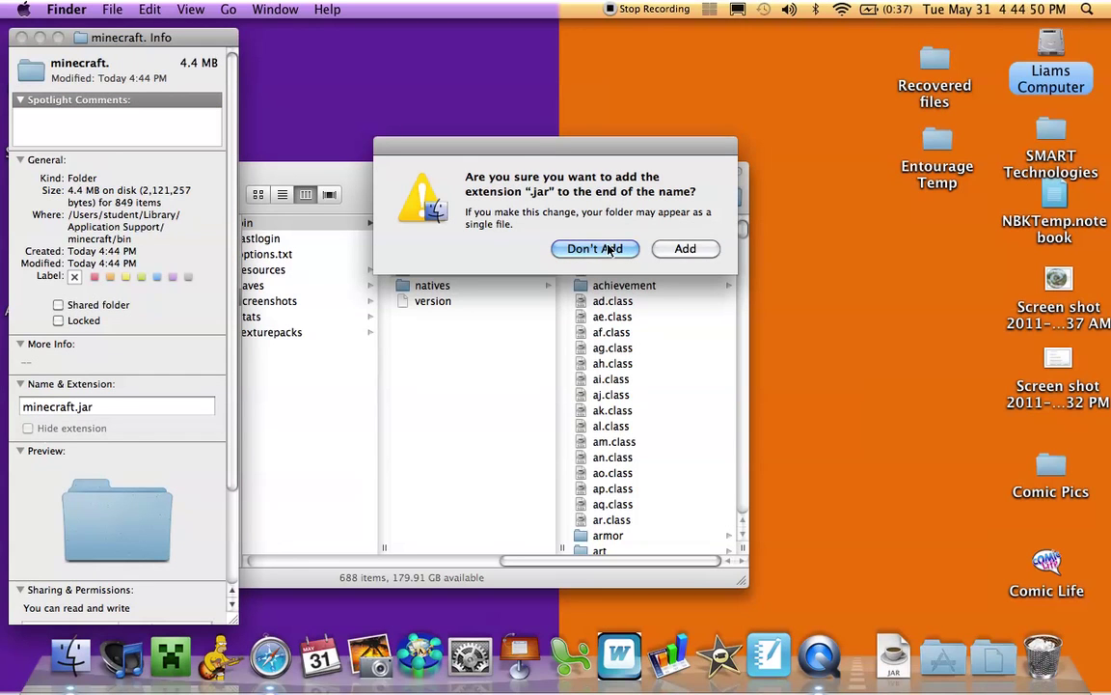
{"action": "left_click", "coordinate": [683, 249]}
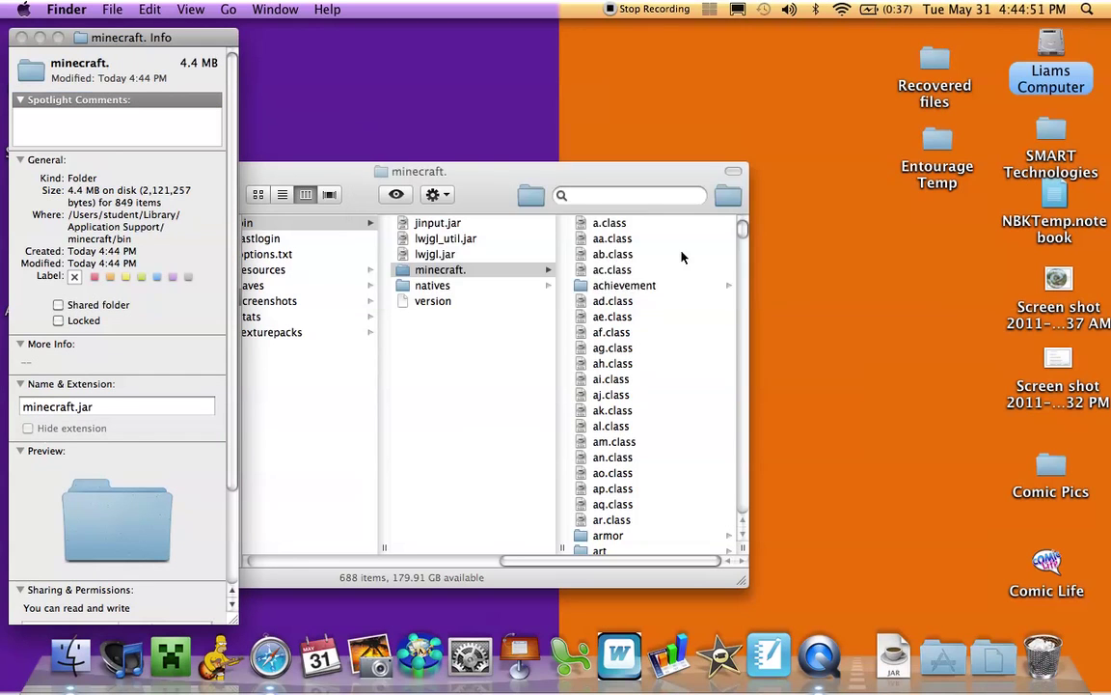
{"action": "left_click", "coordinate": [22, 38]}
Step: Reopen the minecraft.jar folder to view its classes and move its window lower
{"action": "left_click", "coordinate": [472, 285]}
{"action": "left_click", "coordinate": [468, 270]}
{"action": "scroll", "coordinate": [617, 323], "scroll_direction": "down", "scroll_amount": 15}
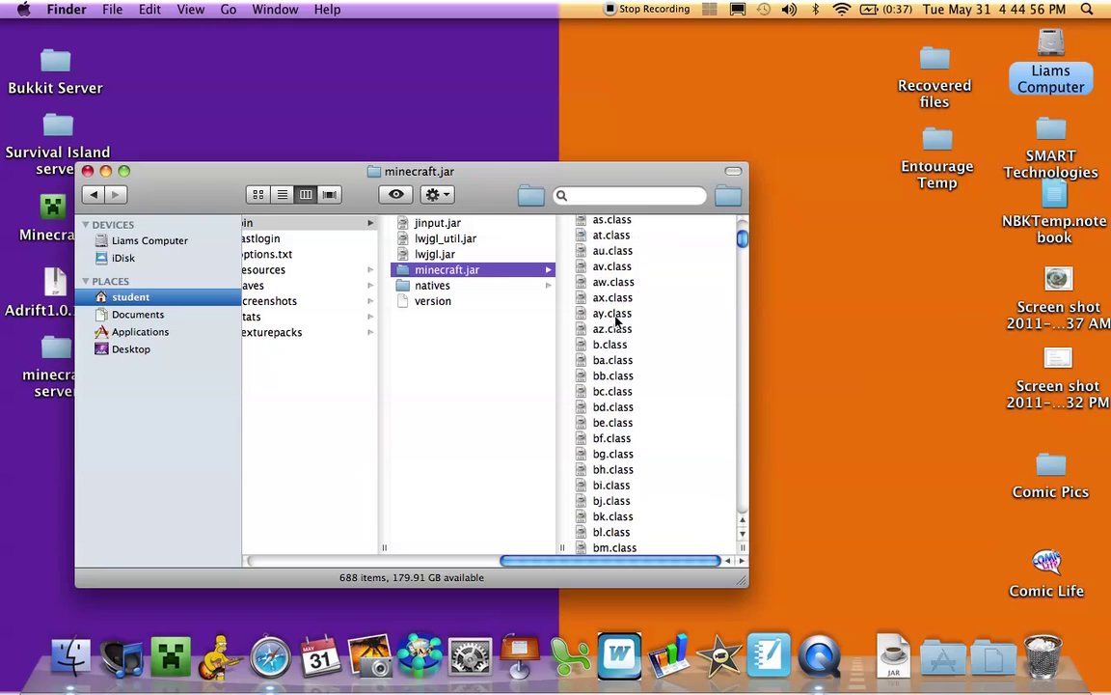
{"action": "scroll", "coordinate": [617, 323], "scroll_direction": "down", "scroll_amount": 15}
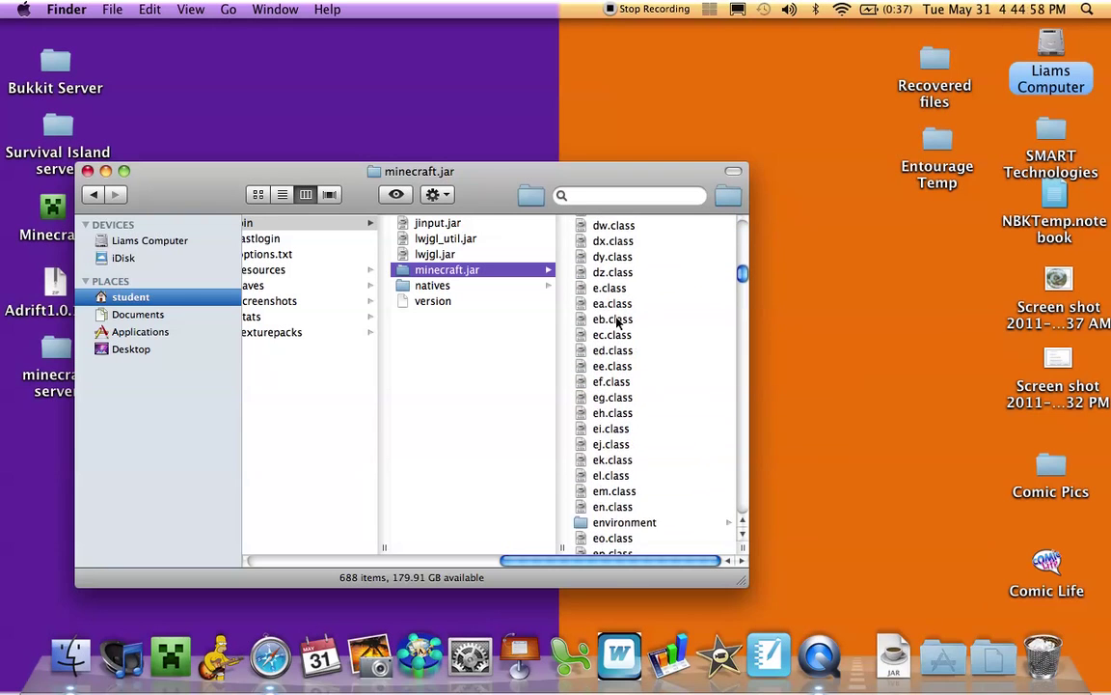
{"action": "scroll", "coordinate": [597, 366], "scroll_direction": "up", "scroll_amount": 15}
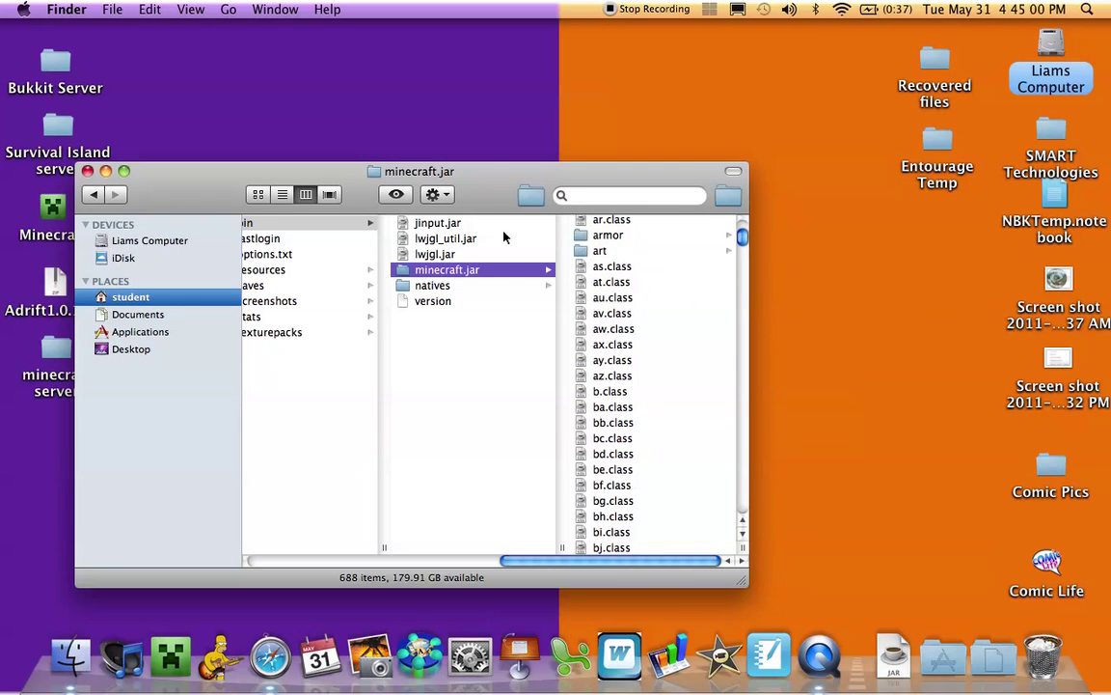
{"action": "left_click_drag", "start_coordinate": [179, 175], "coordinate": [392, 519]}
Step: Line up ModLoader-2, singleplayercommands-mc1 and TooManyItems at the desktop top, then raise the window
{"action": "left_click_drag", "start_coordinate": [552, 384], "coordinate": [350, 94]}
{"action": "left_click_drag", "start_coordinate": [536, 313], "coordinate": [482, 98]}
{"action": "left_click_drag", "start_coordinate": [555, 442], "coordinate": [656, 89]}
{"action": "left_click_drag", "start_coordinate": [582, 515], "coordinate": [493, 172]}
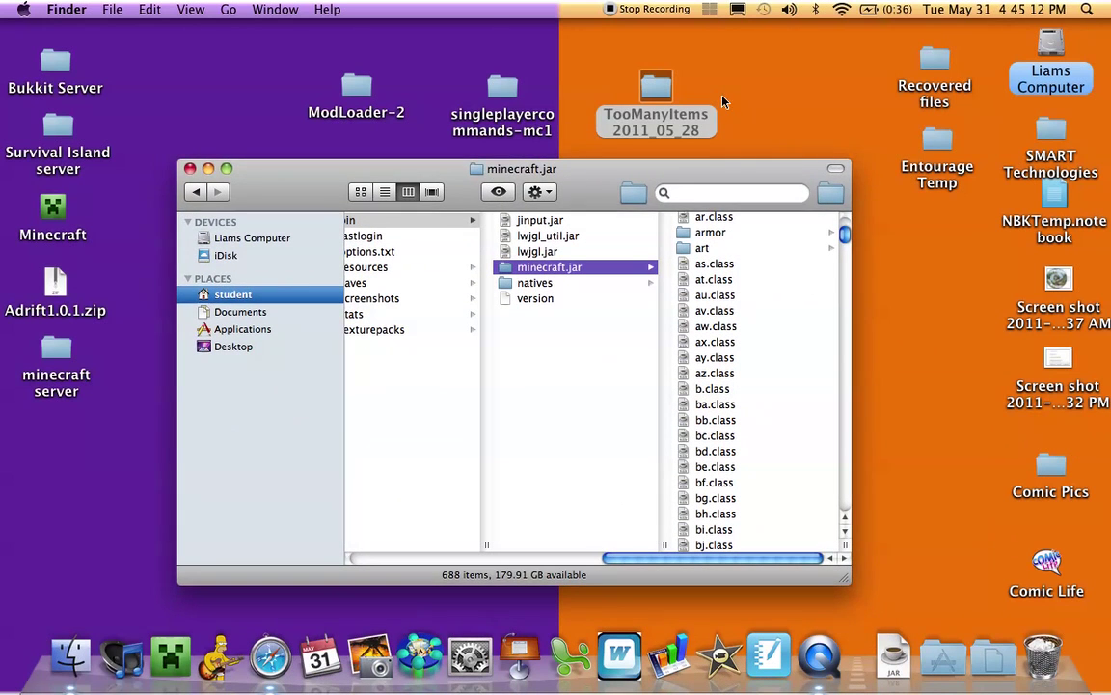
Step: Open the ModLoader-2 folder with Cmd+O, then close its window
{"action": "left_click", "coordinate": [649, 85]}
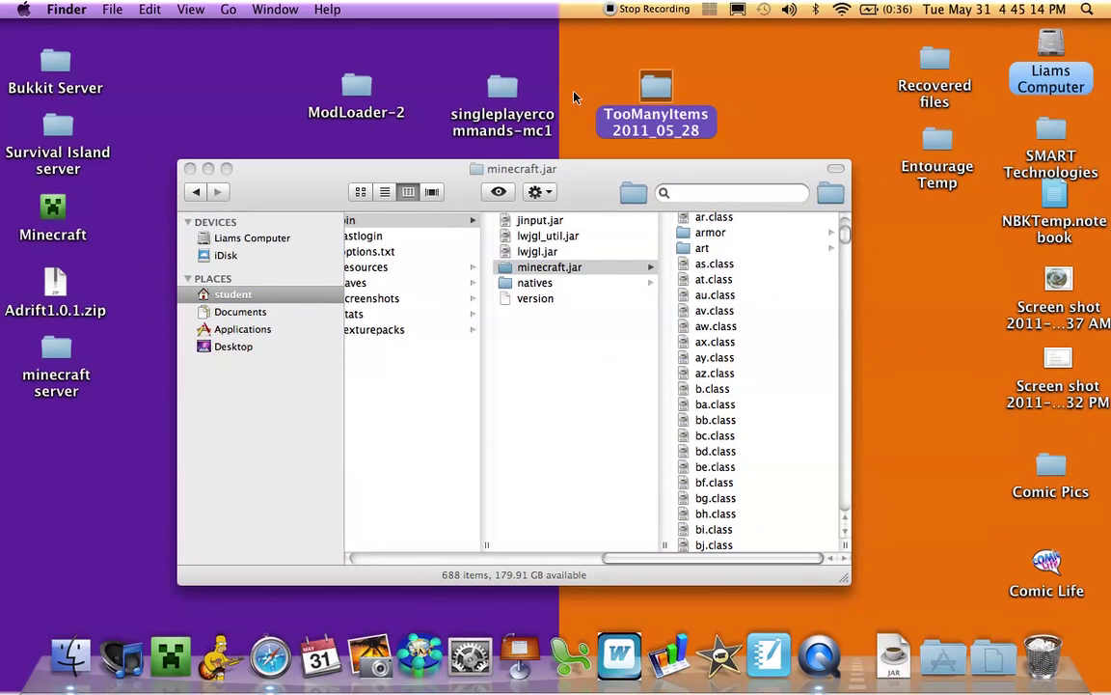
{"action": "left_click", "coordinate": [357, 92]}
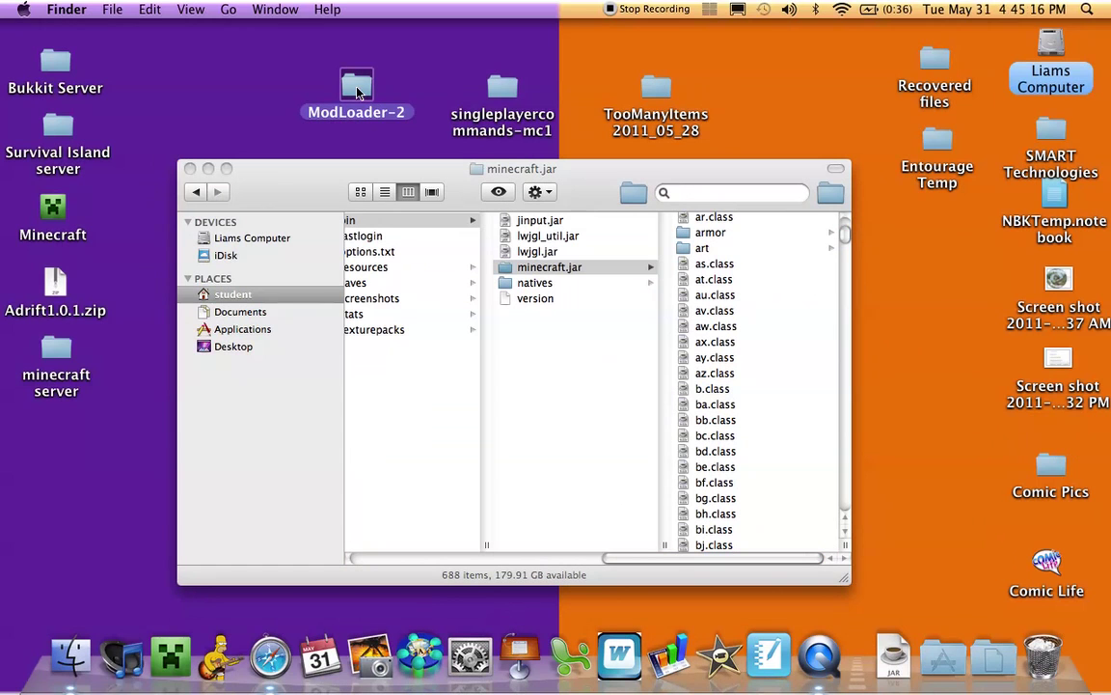
{"action": "left_click_drag", "start_coordinate": [356, 95], "coordinate": [357, 103]}
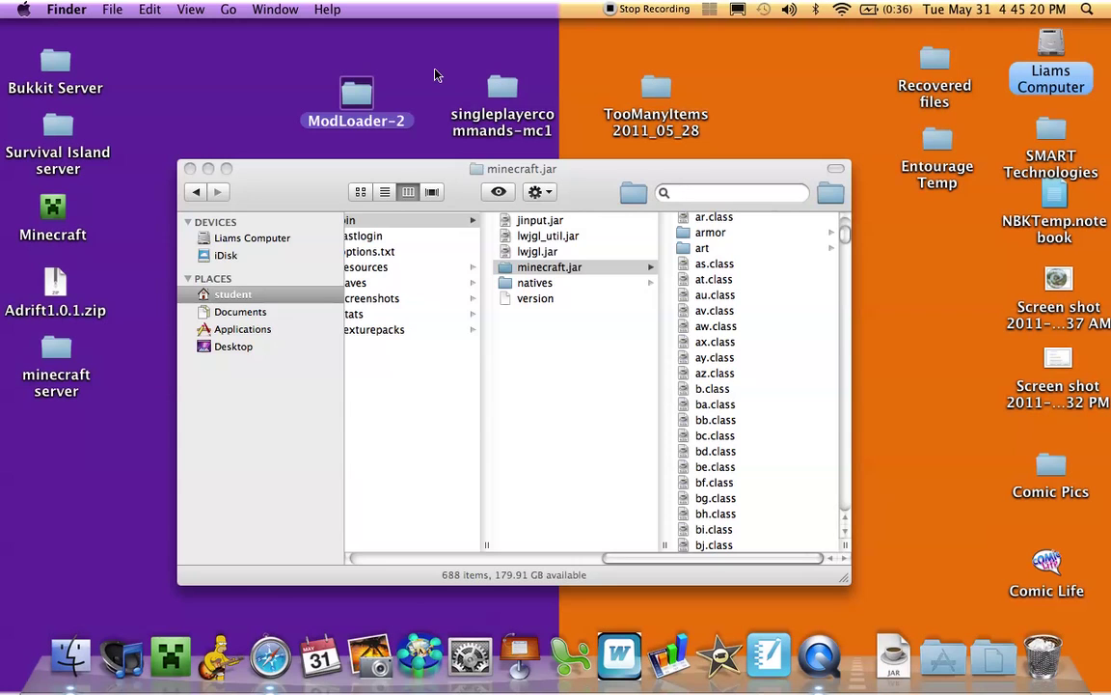
{"action": "key", "text": "super+o"}
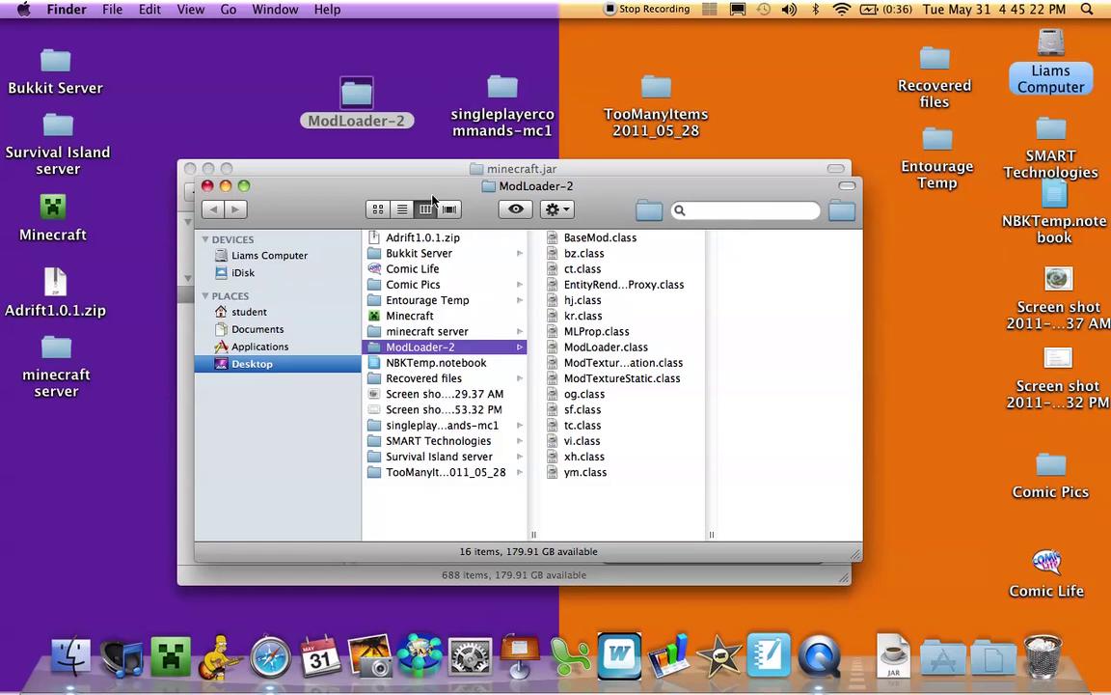
{"action": "left_click", "coordinate": [206, 185]}
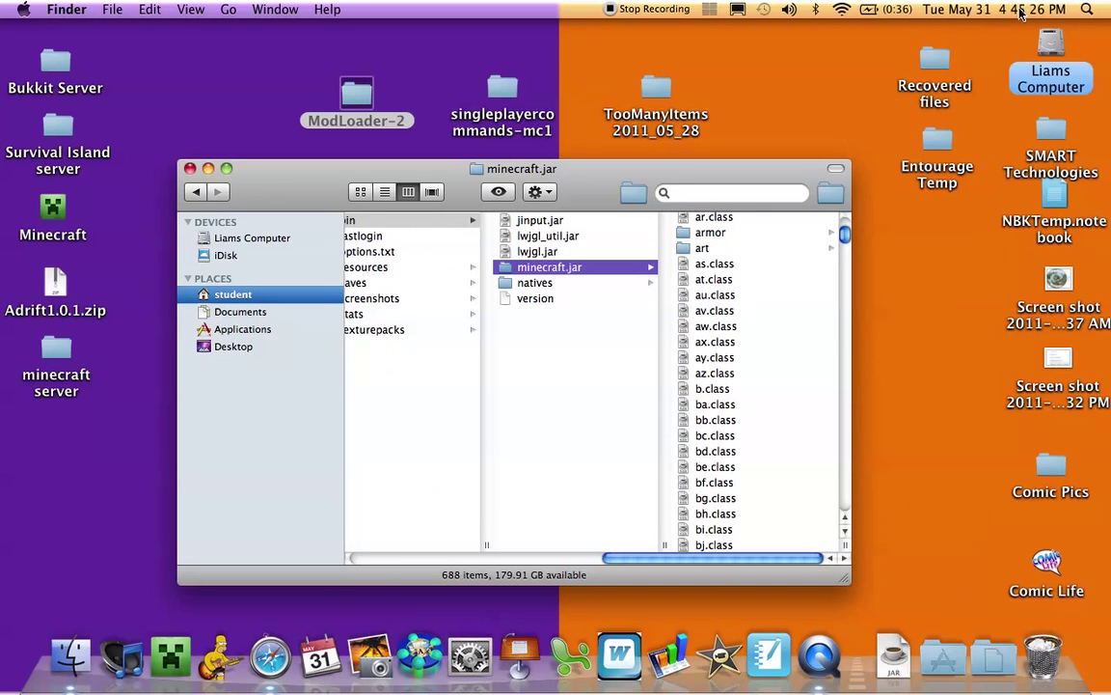
Step: Open a second minecraft.jar window and arrange the two side by side
{"action": "key", "text": "super+o"}
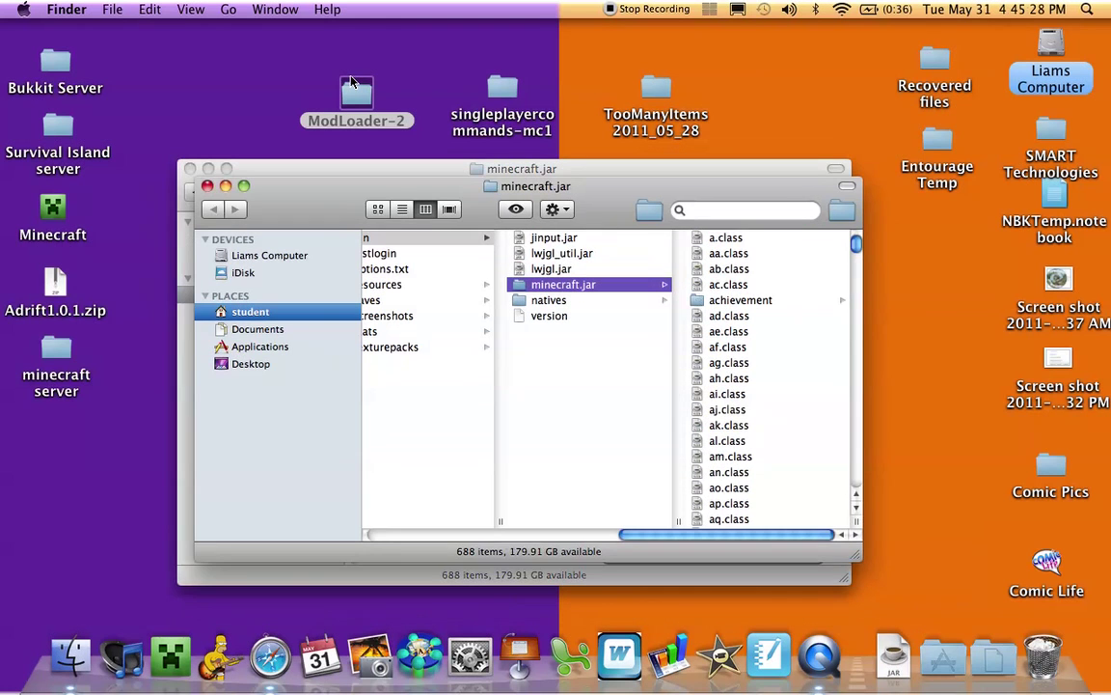
{"action": "left_click_drag", "start_coordinate": [566, 187], "coordinate": [698, 165]}
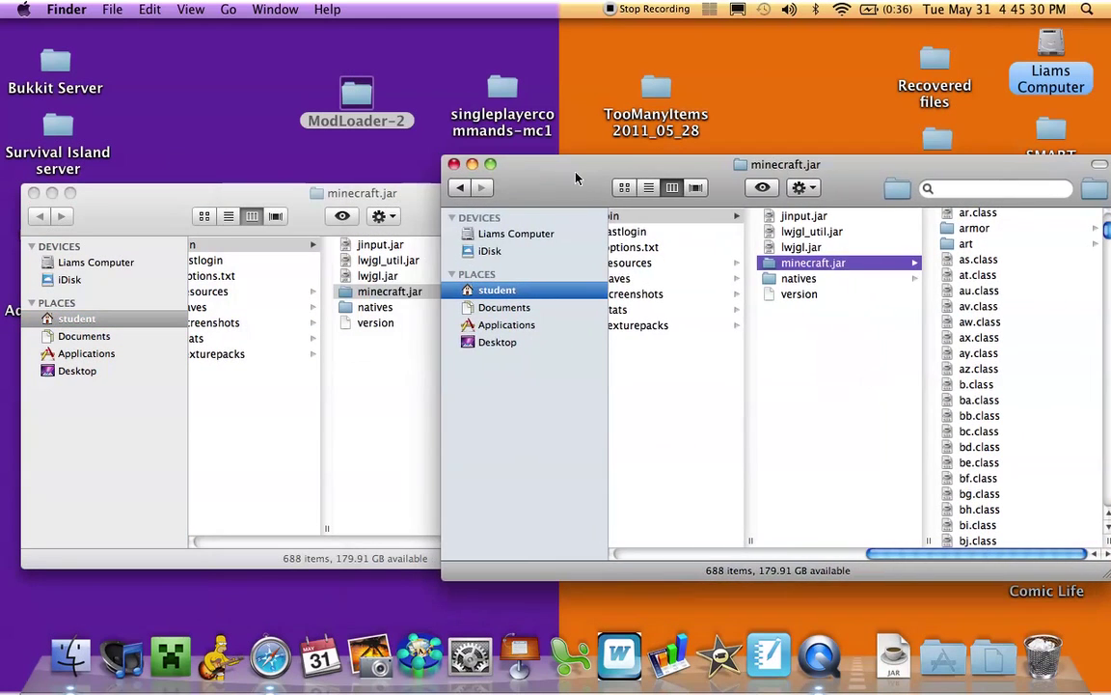
{"action": "left_click", "coordinate": [398, 193]}
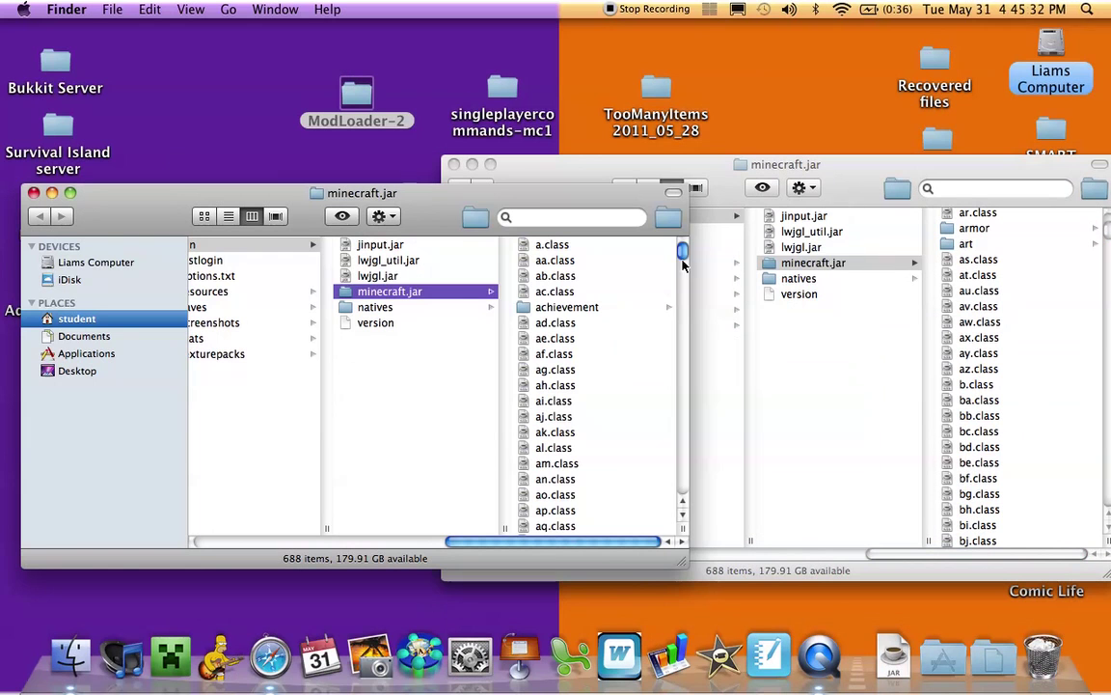
{"action": "left_click", "coordinate": [738, 172]}
{"action": "left_click", "coordinate": [256, 198]}
Step: Close the left minecraft.jar window and open the ModLoader-2 folder
{"action": "left_click", "coordinate": [608, 170]}
{"action": "left_click", "coordinate": [48, 210]}
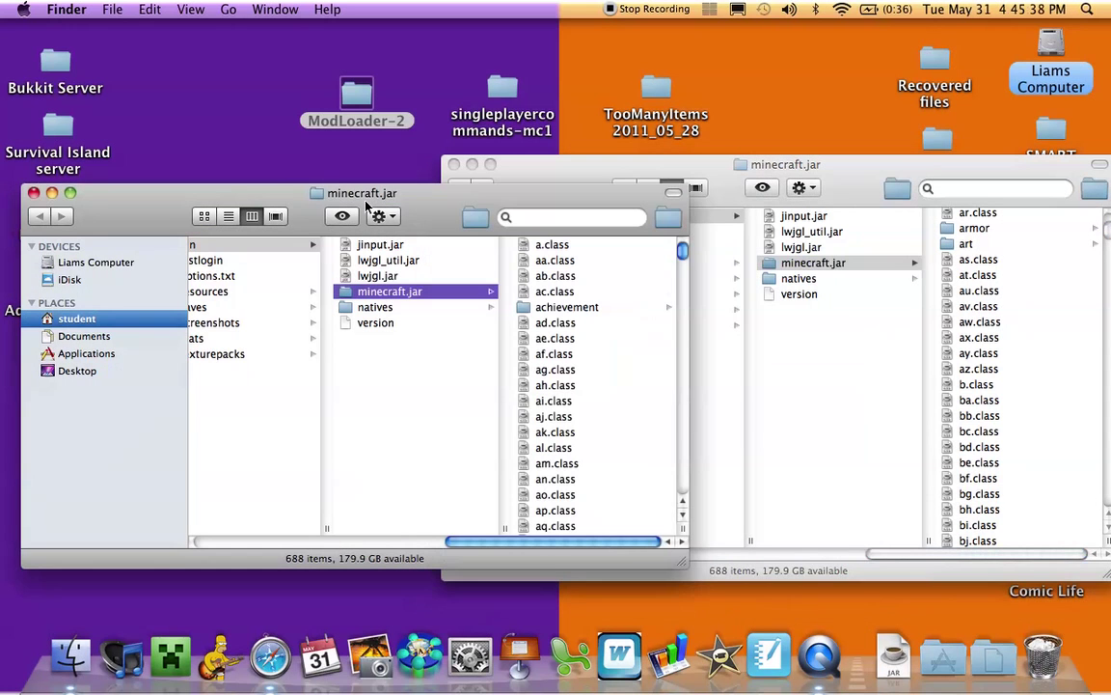
{"action": "left_click", "coordinate": [34, 193]}
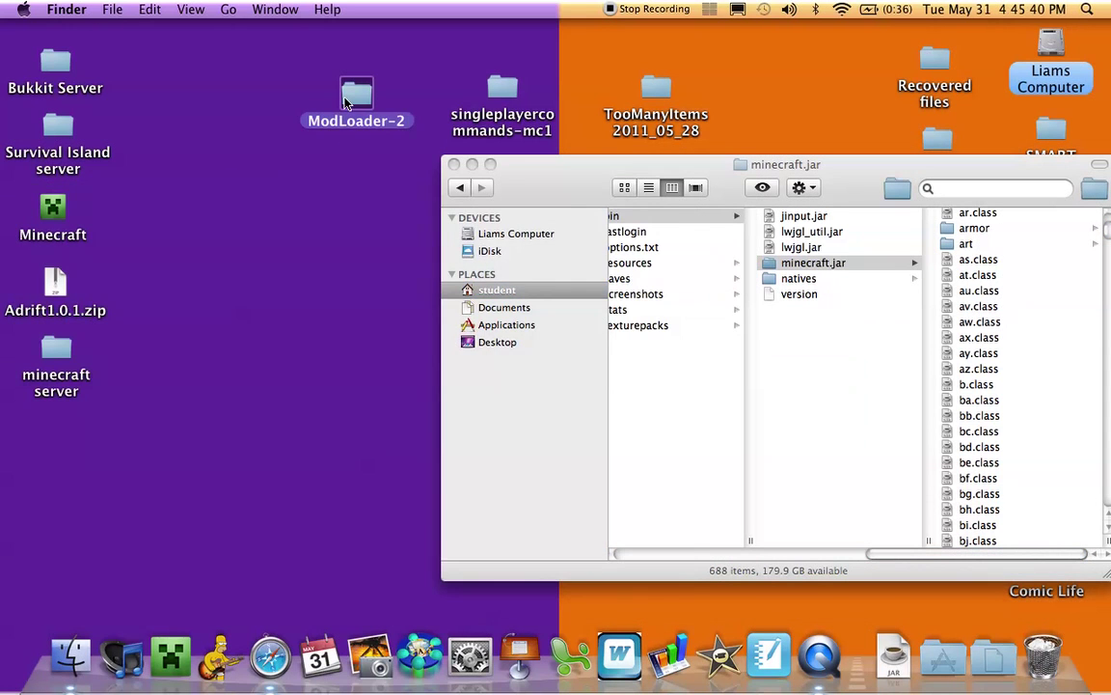
{"action": "double_click", "coordinate": [348, 100]}
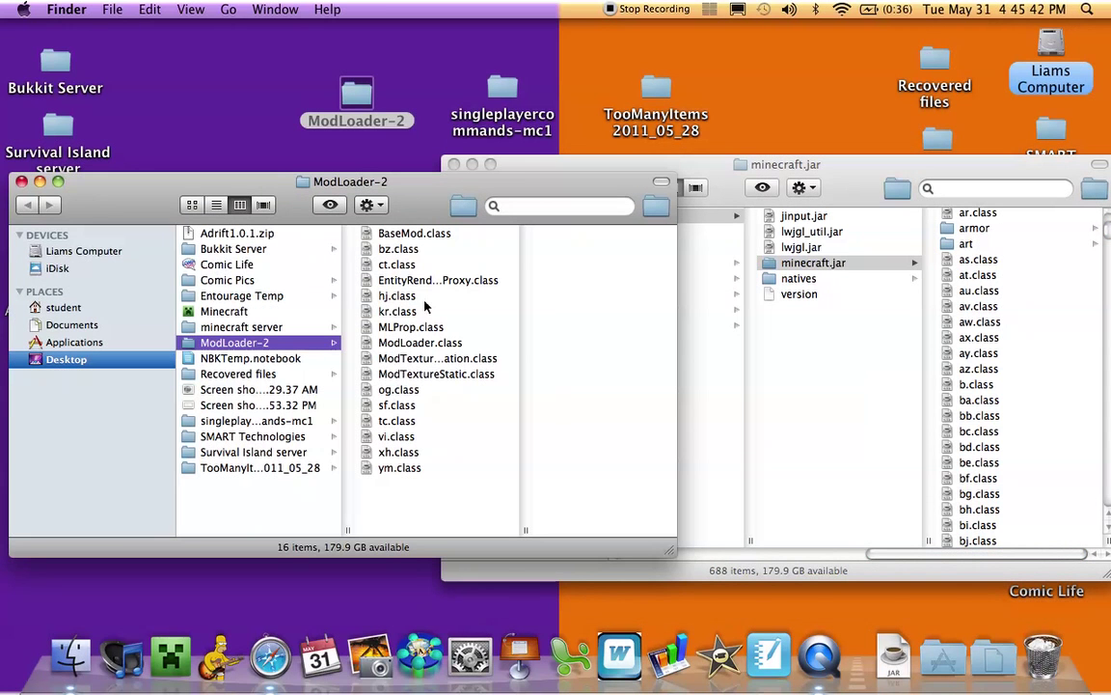
Step: Move all 16 ModLoader-2 class files into minecraft.jar, replacing bz, ct, hj and other duplicates
{"action": "left_click", "coordinate": [405, 235]}
{"action": "key", "text": "shift+Down"}
{"action": "key", "text": "shift+Down"}
{"action": "key", "text": "shift+Down"}
{"action": "key", "text": "shift+Down"}
{"action": "key", "text": "shift+Down"}
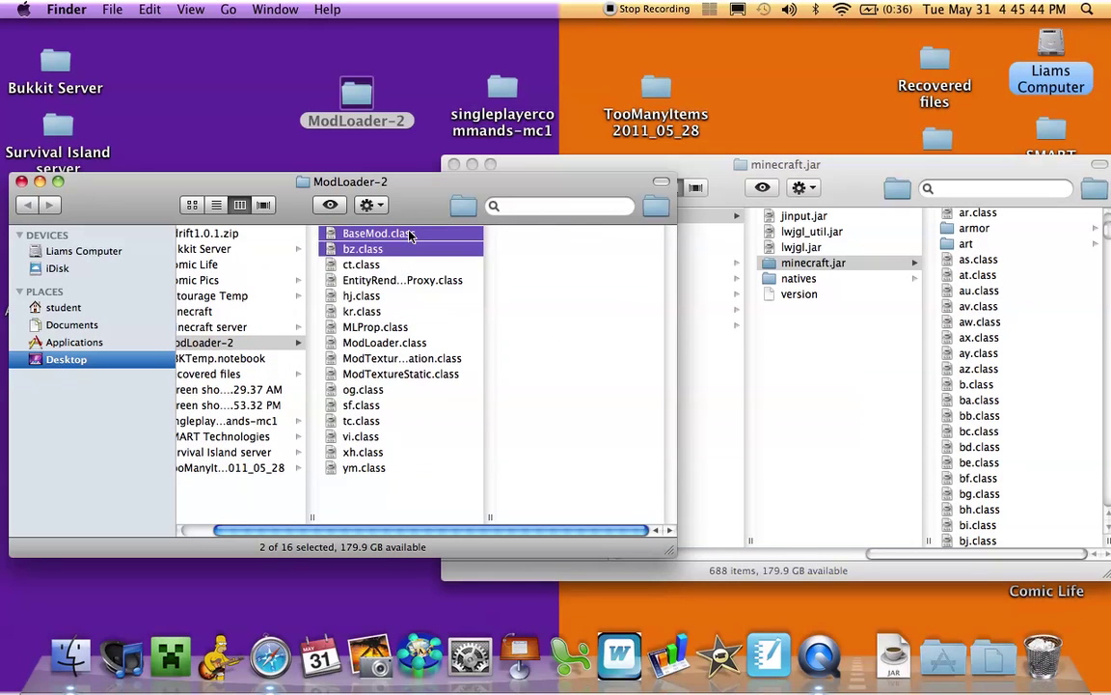
{"action": "key", "text": "shift+Down"}
{"action": "key", "text": "shift+Down"}
{"action": "key", "text": "shift+Down"}
{"action": "key", "text": "shift+Down"}
{"action": "key", "text": "shift+Down"}
{"action": "key", "text": "shift+Down"}
{"action": "key", "text": "shift+Down"}
{"action": "key", "text": "shift+Down"}
{"action": "key", "text": "shift+Down"}
{"action": "key", "text": "shift+Down"}
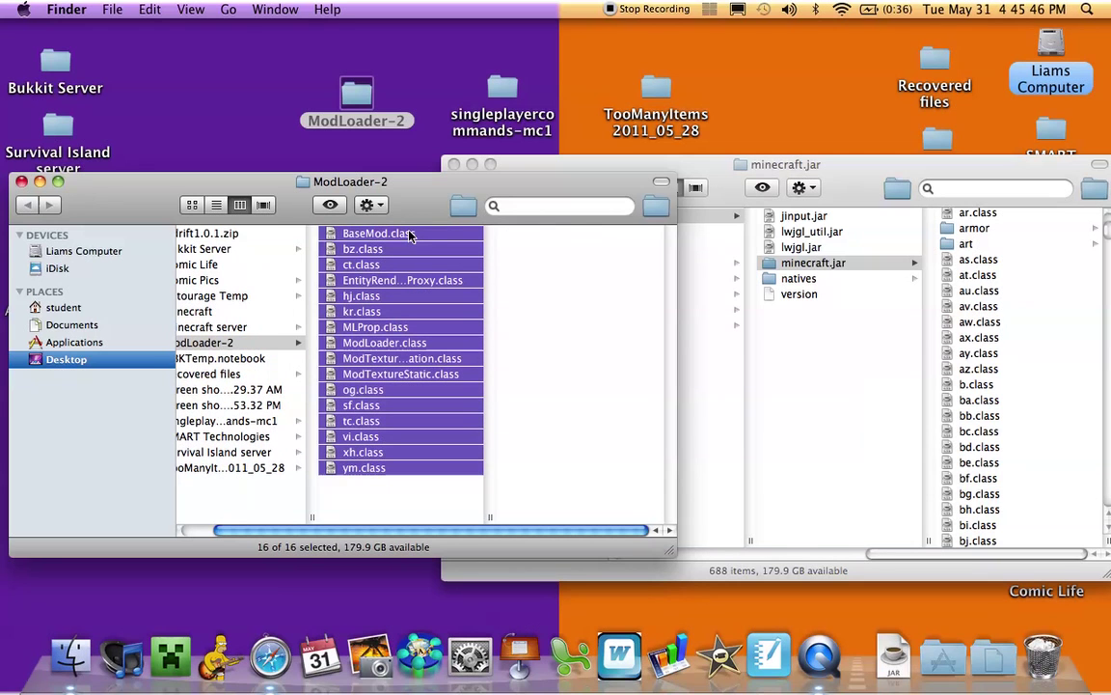
{"action": "left_click_drag", "start_coordinate": [375, 321], "coordinate": [1055, 338]}
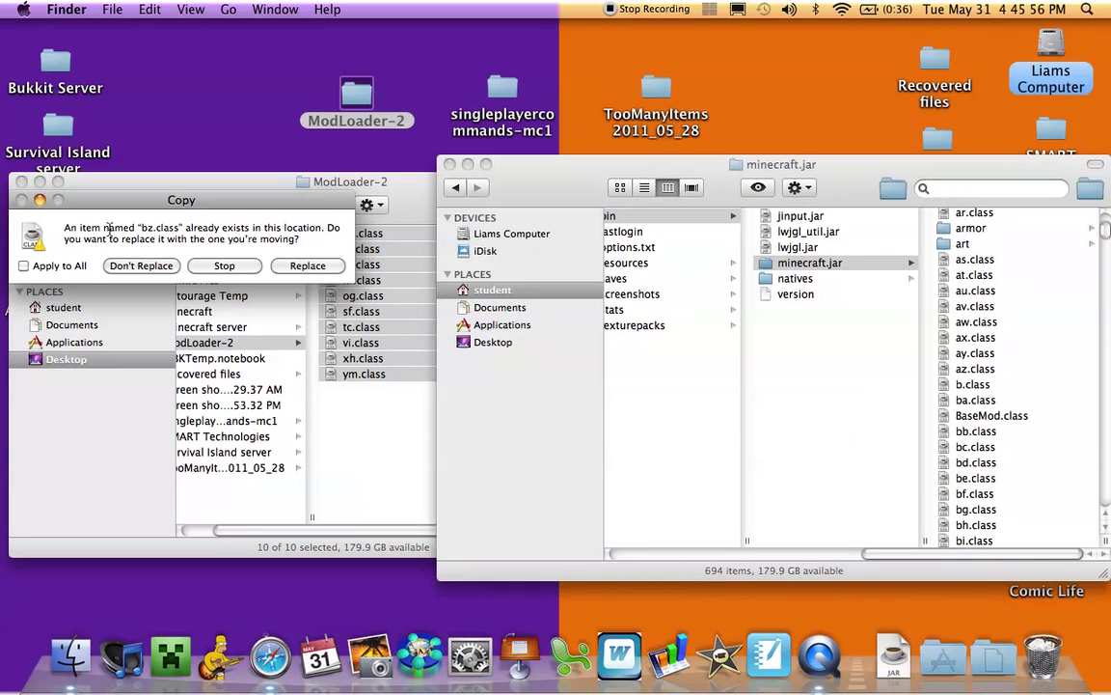
{"action": "left_click", "coordinate": [307, 267]}
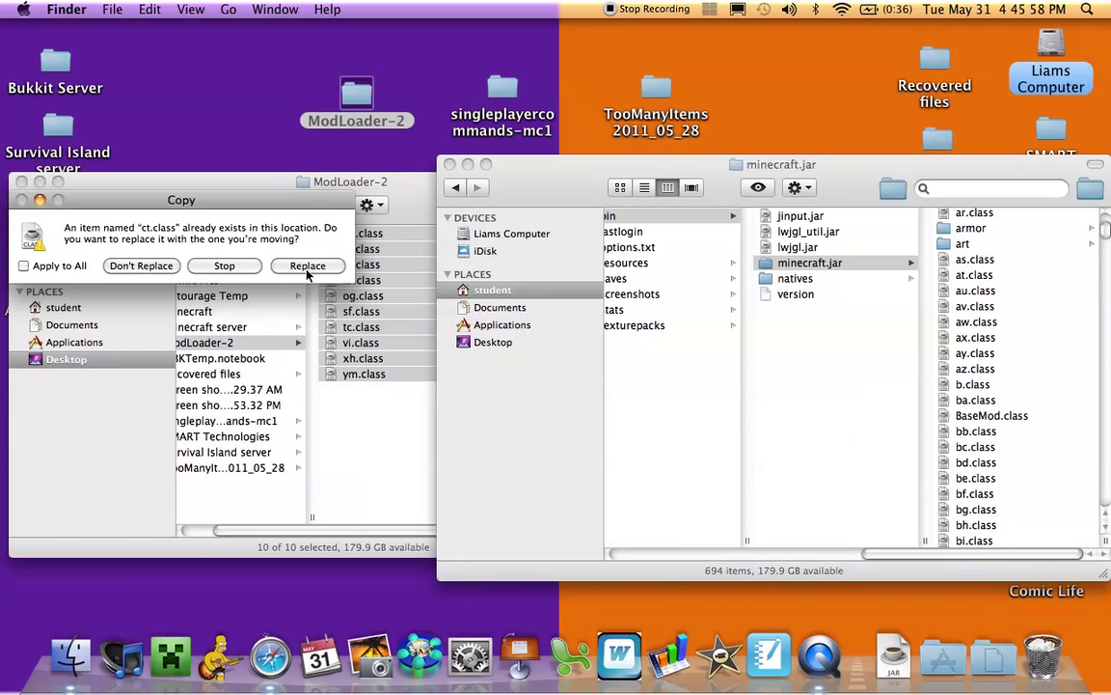
{"action": "left_click", "coordinate": [307, 270]}
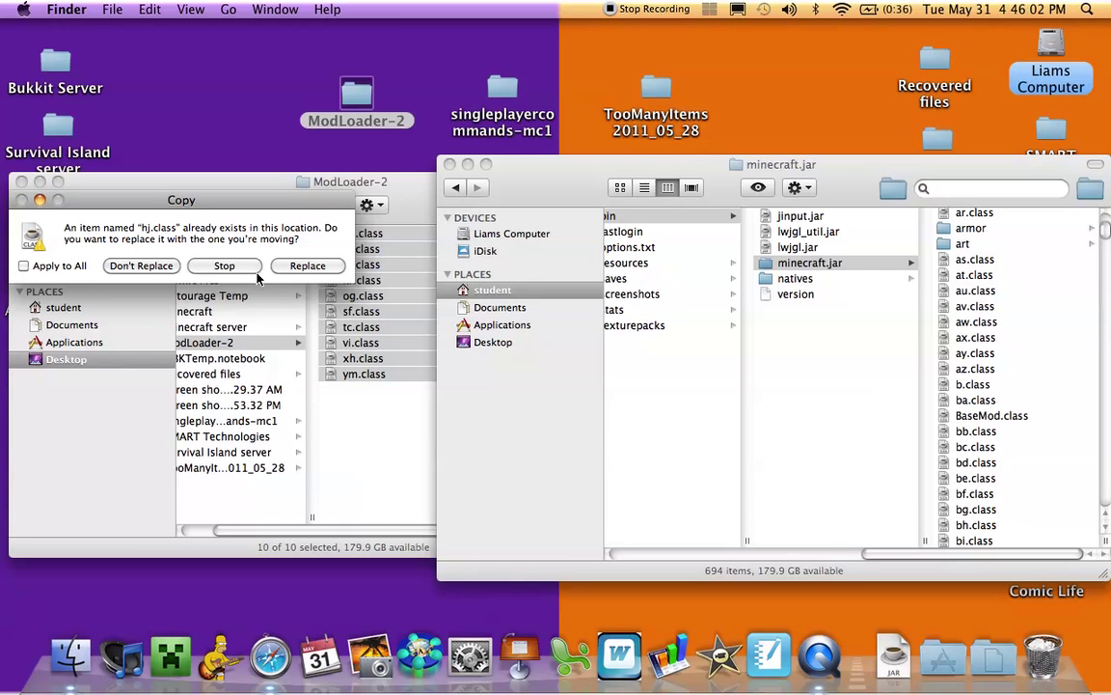
{"action": "left_click", "coordinate": [306, 266]}
{"action": "left_click", "coordinate": [307, 266]}
{"action": "left_click", "coordinate": [297, 270]}
{"action": "left_click", "coordinate": [297, 270]}
{"action": "left_click", "coordinate": [296, 271]}
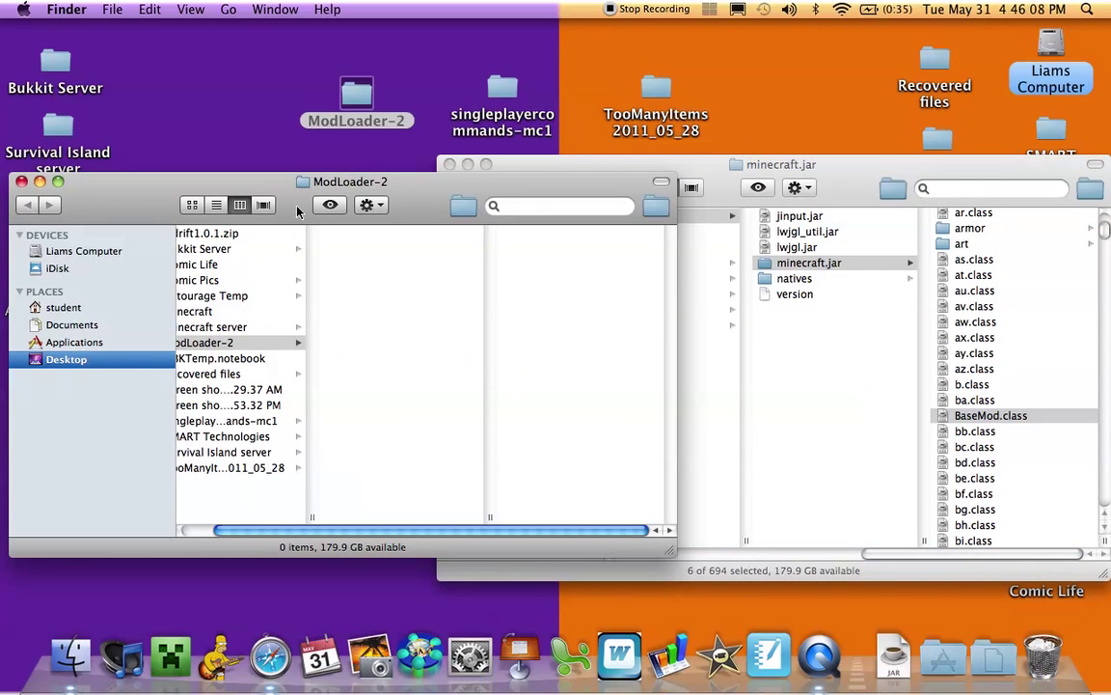
Step: Trash the emptied ModLoader-2 folder and tidy the minecraft.jar window and mod icons
{"action": "left_click", "coordinate": [21, 181]}
{"action": "left_click_drag", "start_coordinate": [356, 97], "coordinate": [1042, 656]}
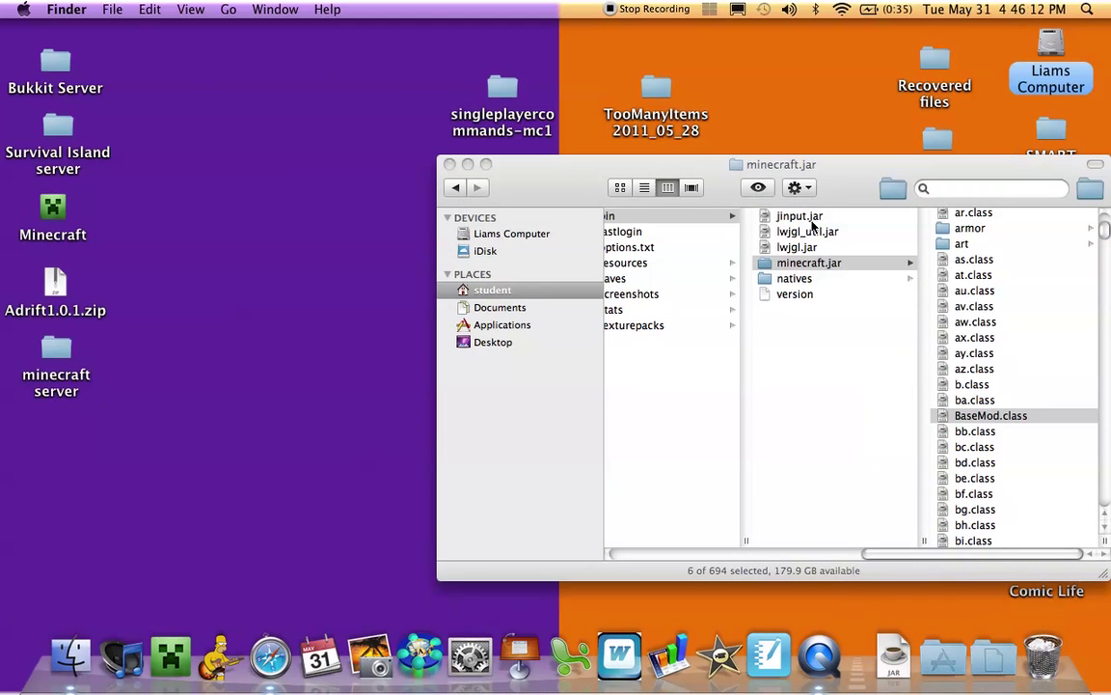
{"action": "left_click_drag", "start_coordinate": [816, 176], "coordinate": [612, 166]}
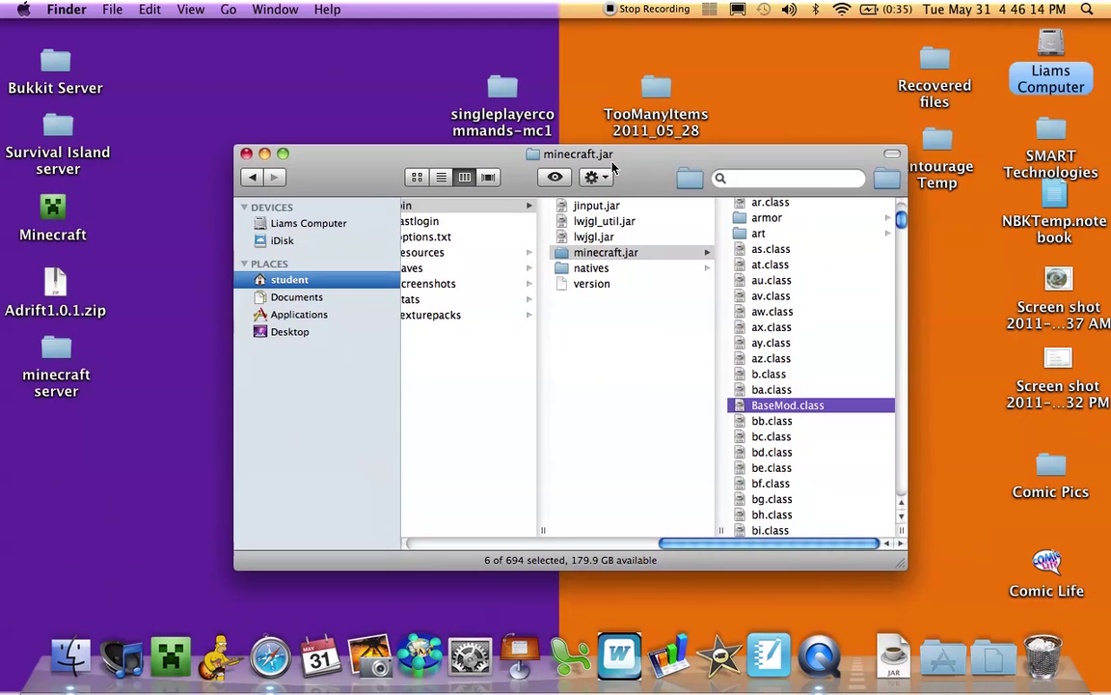
{"action": "left_click_drag", "start_coordinate": [528, 107], "coordinate": [489, 106]}
{"action": "left_click_drag", "start_coordinate": [652, 86], "coordinate": [625, 83]}
{"action": "left_click", "coordinate": [543, 87]}
Step: Open the TooManyItems folder in a window placed beside minecraft.jar
{"action": "left_click", "coordinate": [650, 96]}
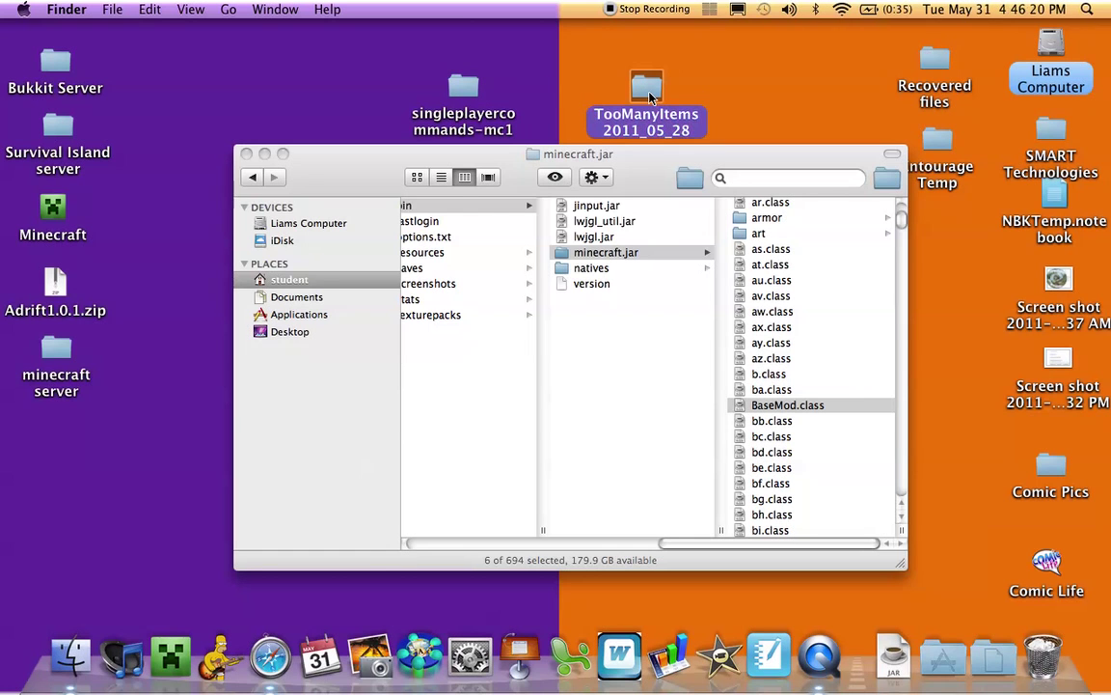
{"action": "double_click", "coordinate": [649, 96]}
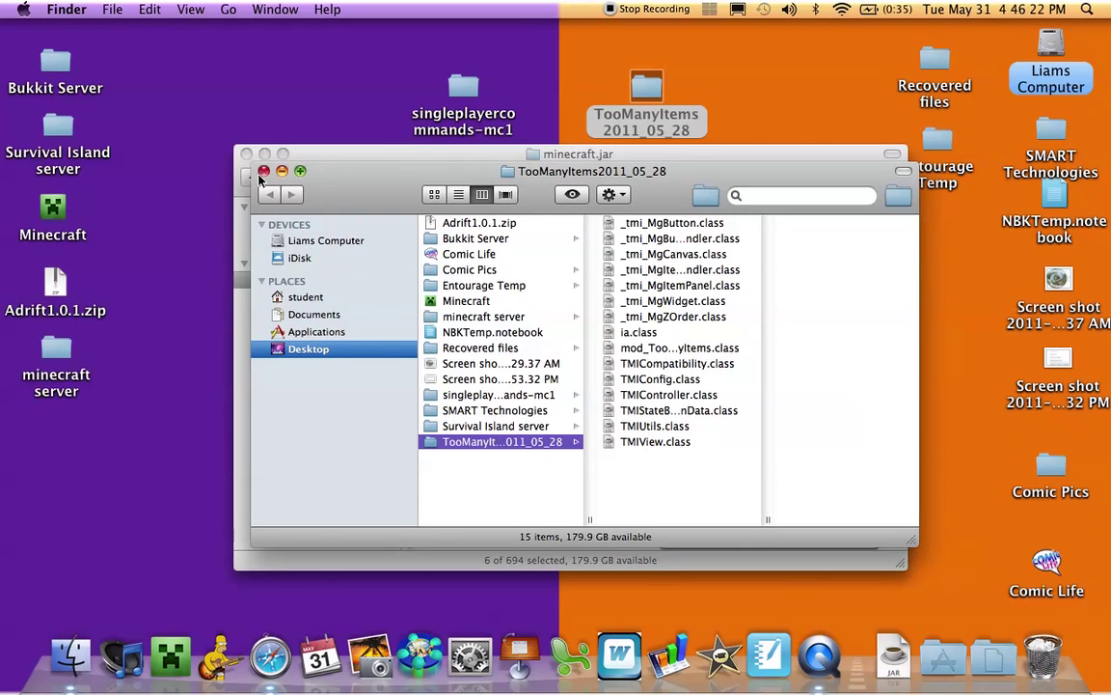
{"action": "left_click", "coordinate": [262, 172]}
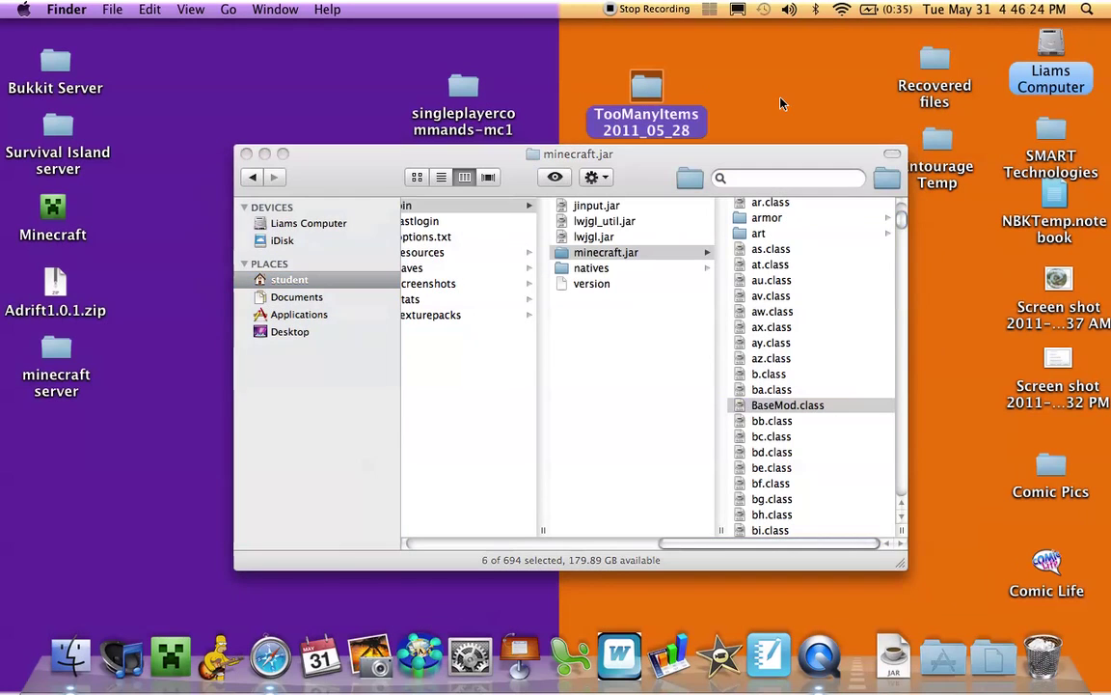
{"action": "double_click", "coordinate": [649, 87]}
{"action": "left_click_drag", "start_coordinate": [586, 159], "coordinate": [425, 170]}
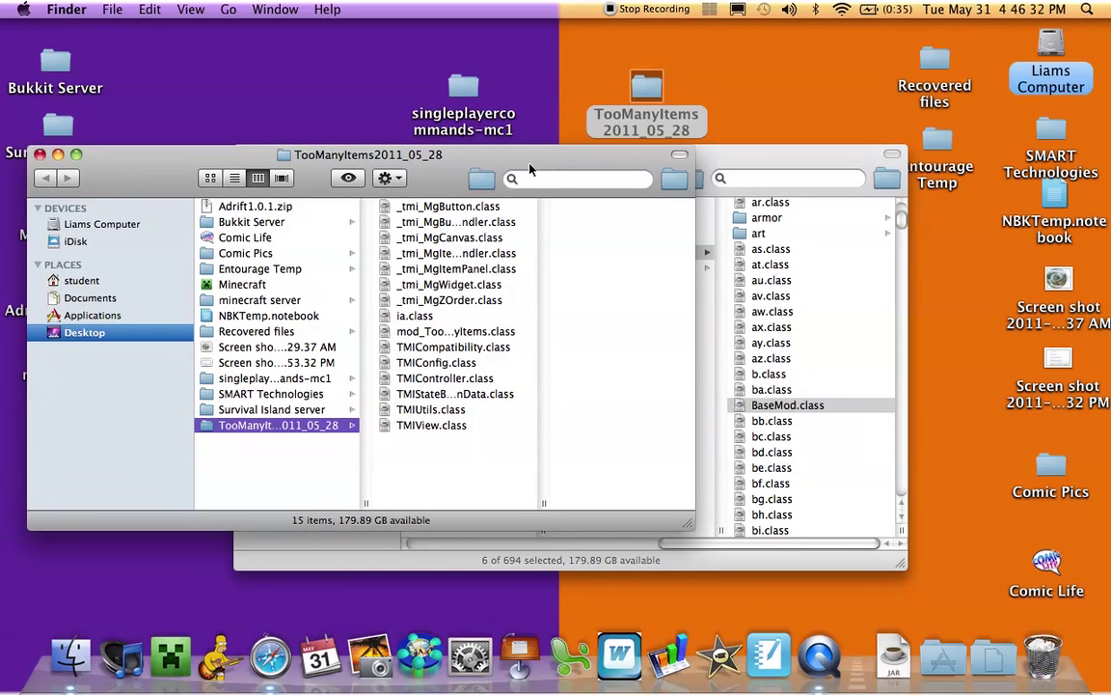
Step: Move all 15 TooManyItems class files into minecraft.jar, replacing existing files
{"action": "left_click", "coordinate": [477, 205]}
{"action": "key", "text": "shift+Down"}
{"action": "key", "text": "shift+Down"}
{"action": "key", "text": "shift+Down"}
{"action": "key", "text": "shift+Down"}
{"action": "key", "text": "shift+Down"}
{"action": "key", "text": "shift+Down"}
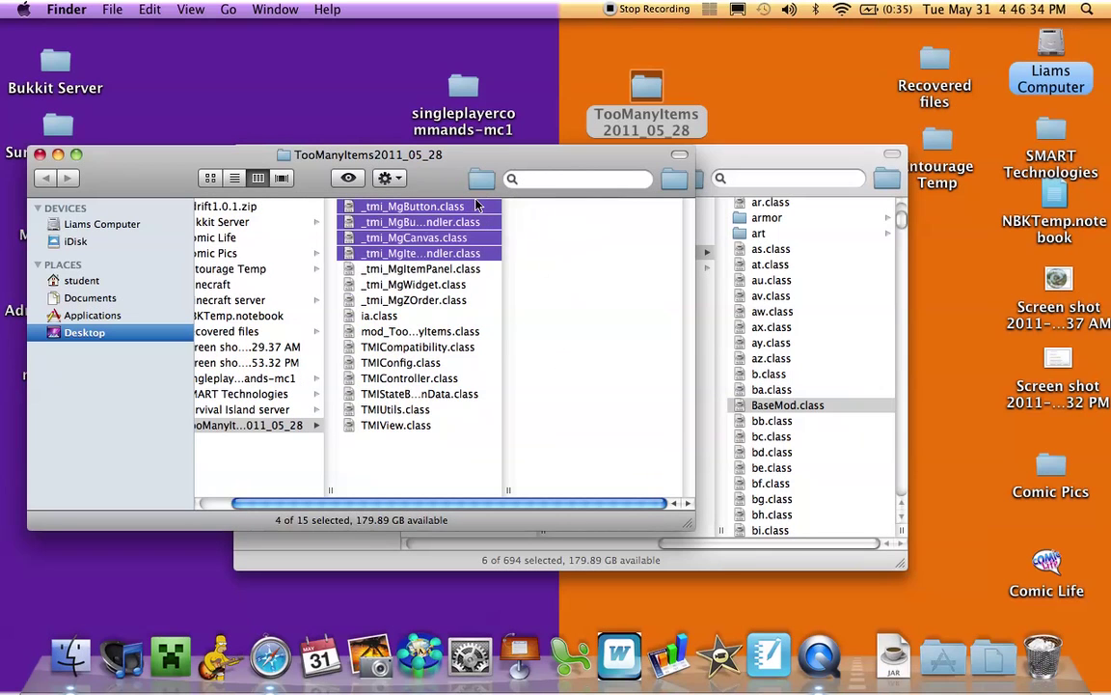
{"action": "key", "text": "shift+Down"}
{"action": "key", "text": "shift+Down"}
{"action": "key", "text": "shift+Down"}
{"action": "key", "text": "shift+Down"}
{"action": "key", "text": "shift+Down"}
{"action": "key", "text": "shift+Down"}
{"action": "key", "text": "shift+Down"}
{"action": "key", "text": "shift+Down"}
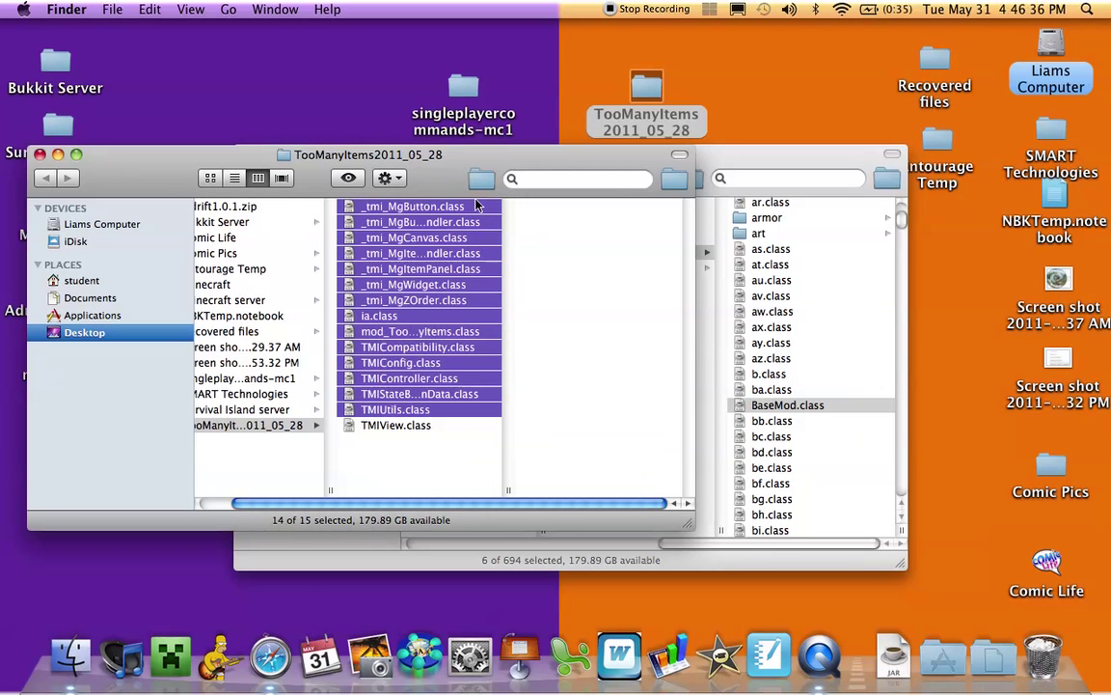
{"action": "left_click_drag", "start_coordinate": [476, 206], "coordinate": [837, 350]}
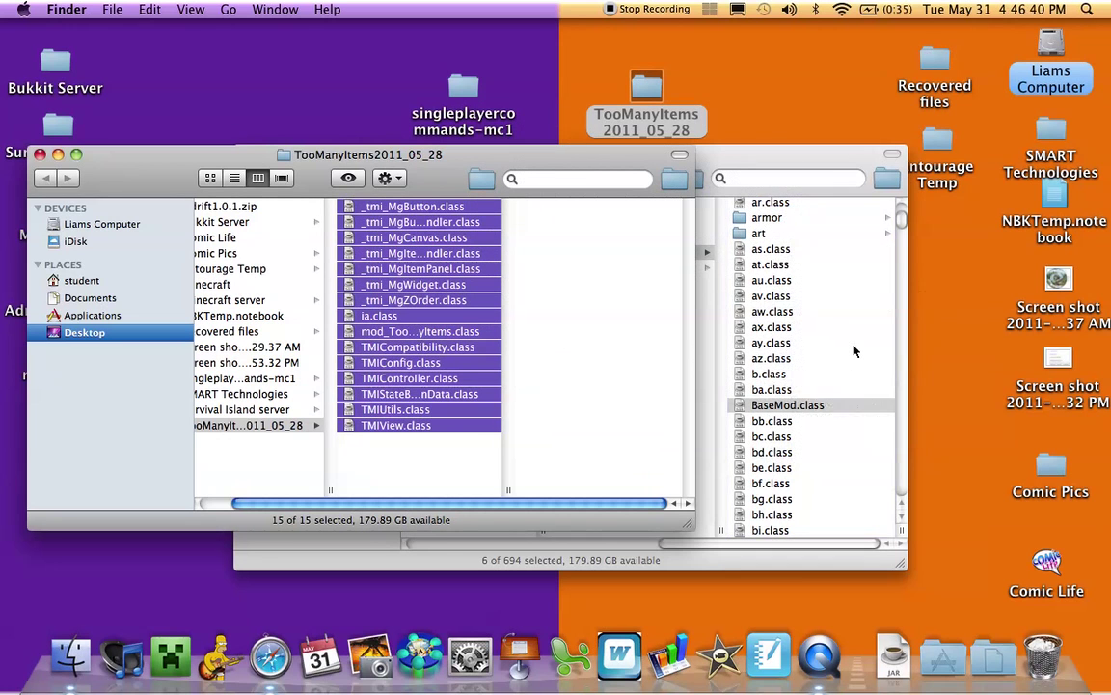
{"action": "left_click", "coordinate": [333, 268]}
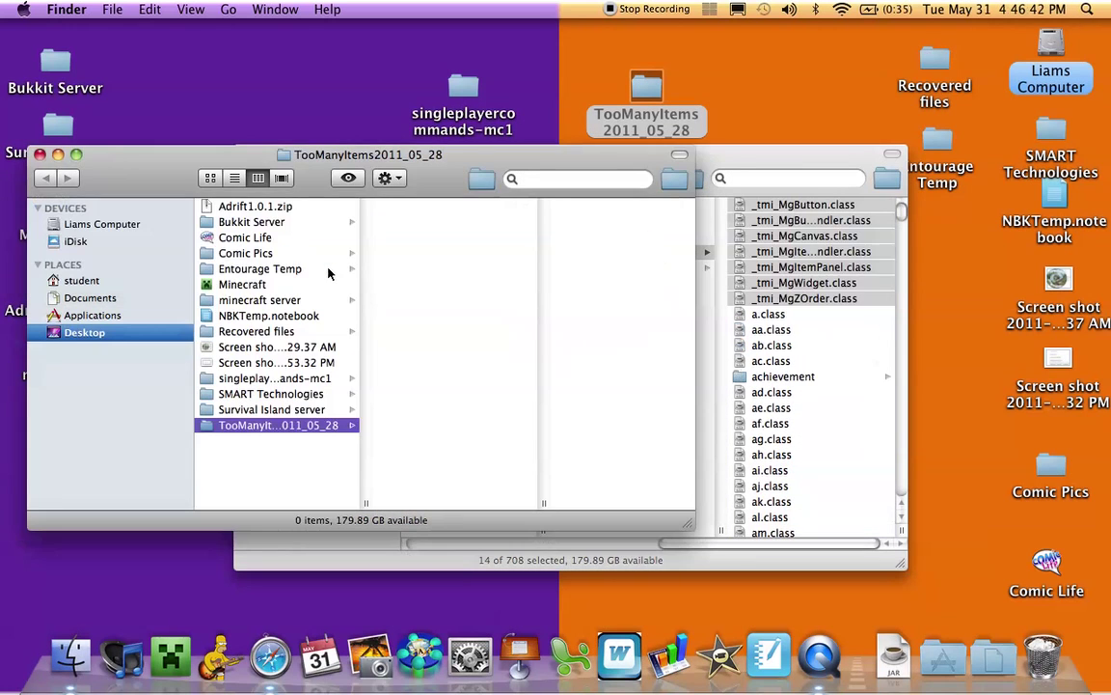
{"action": "left_click", "coordinate": [637, 95]}
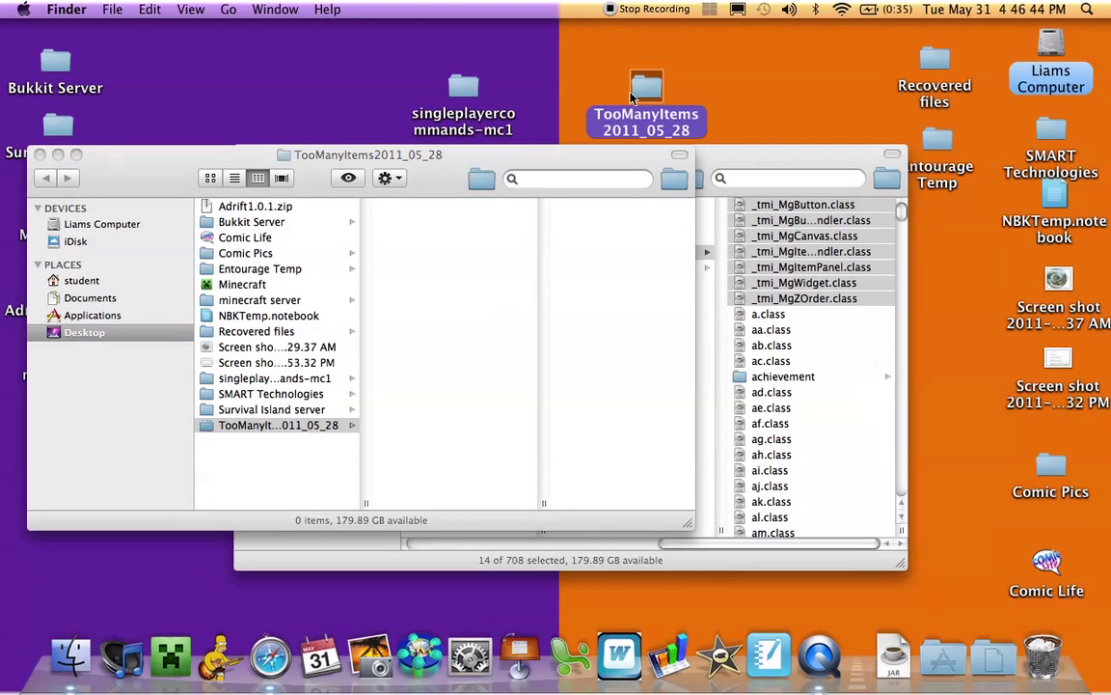
Step: Trash the TooManyItems folder and open singleplayercommands-mc1
{"action": "left_click_drag", "start_coordinate": [649, 106], "coordinate": [1041, 654]}
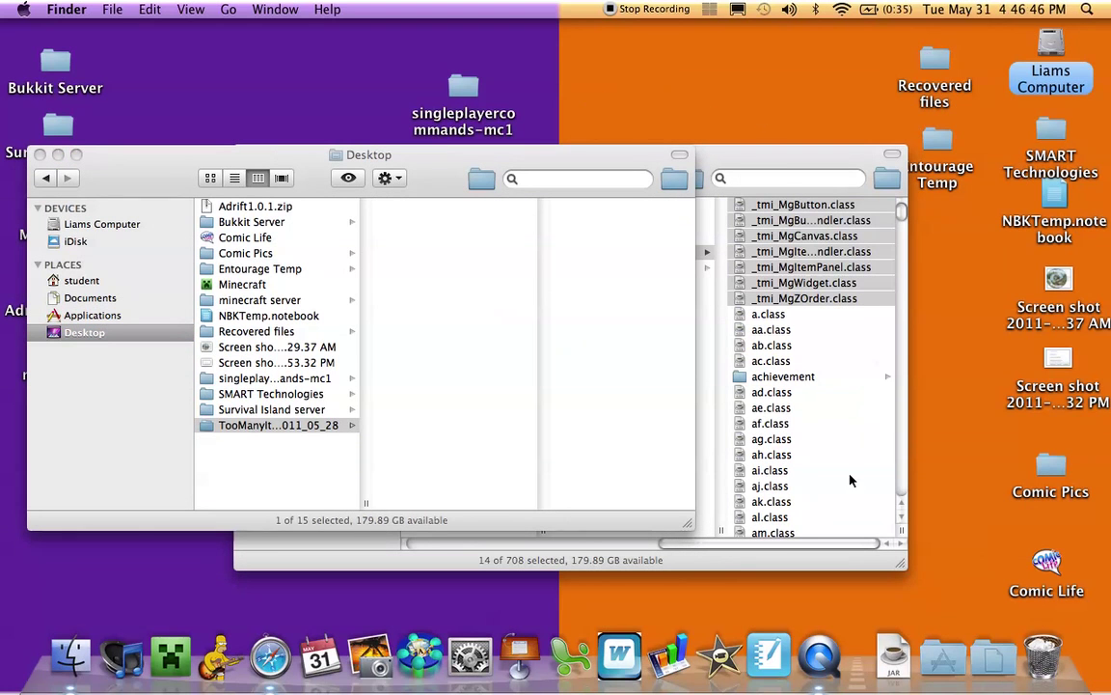
{"action": "left_click", "coordinate": [461, 84]}
{"action": "double_click", "coordinate": [464, 89]}
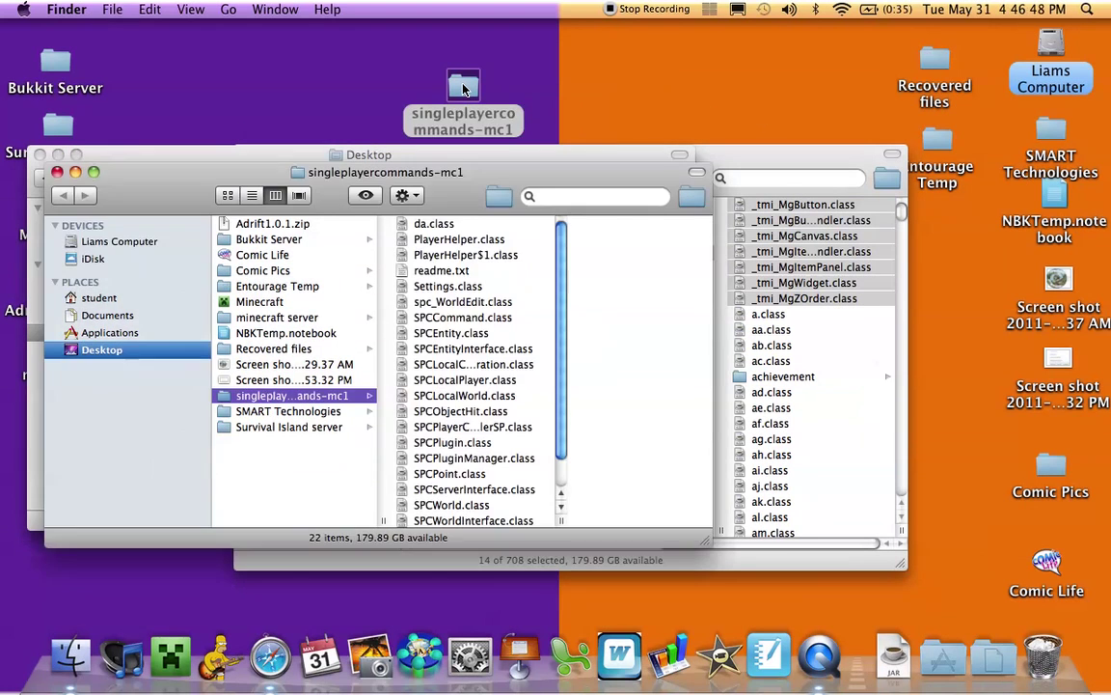
Step: Move every singleplayercommands file except WorldEdit.jar and readme.txt into minecraft.jar, replacing da.class
{"action": "left_click", "coordinate": [431, 225]}
{"action": "key", "text": "shift+Down"}
{"action": "key", "text": "shift+Down"}
{"action": "key", "text": "shift+Down"}
{"action": "key", "text": "shift+Down"}
{"action": "key", "text": "shift+Down"}
{"action": "key", "text": "shift+Down"}
{"action": "key", "text": "shift+Down"}
{"action": "key", "text": "shift+Down"}
{"action": "key", "text": "shift+Down"}
{"action": "key", "text": "shift+Down"}
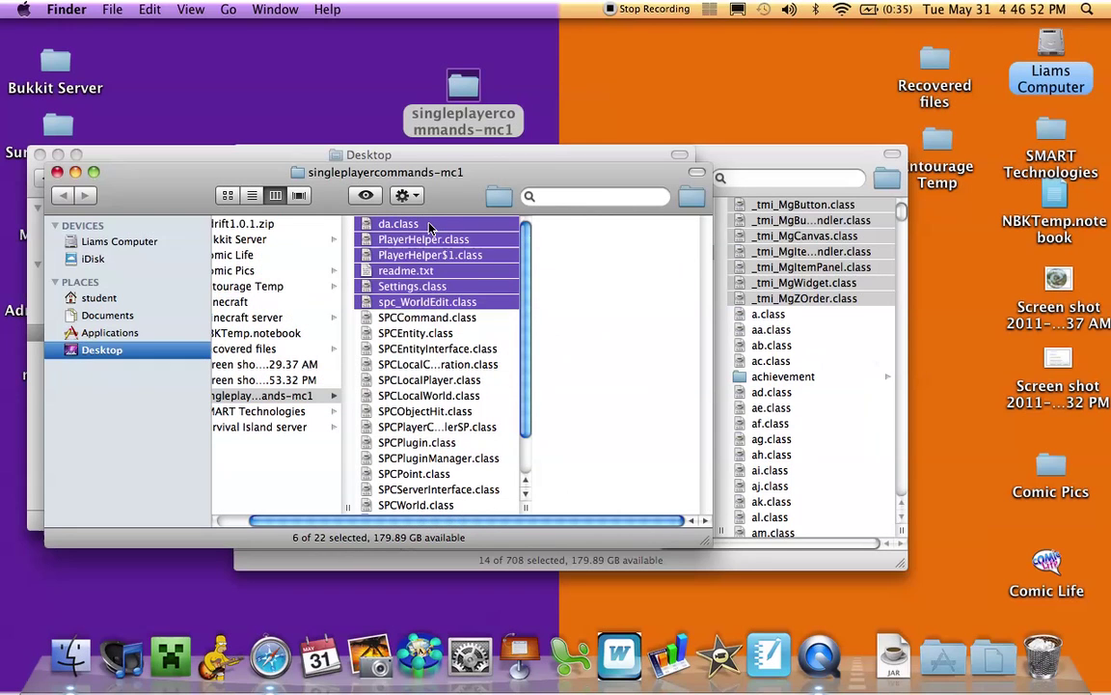
{"action": "key", "text": "shift+Down"}
{"action": "key", "text": "shift+Down"}
{"action": "key", "text": "shift+Down"}
{"action": "key", "text": "shift+Down"}
{"action": "key", "text": "shift+Down"}
{"action": "key", "text": "shift+Down"}
{"action": "key", "text": "shift+Down"}
{"action": "key", "text": "shift+Down"}
{"action": "key", "text": "shift+Down"}
{"action": "key", "text": "shift+Down"}
{"action": "key", "text": "shift+Down"}
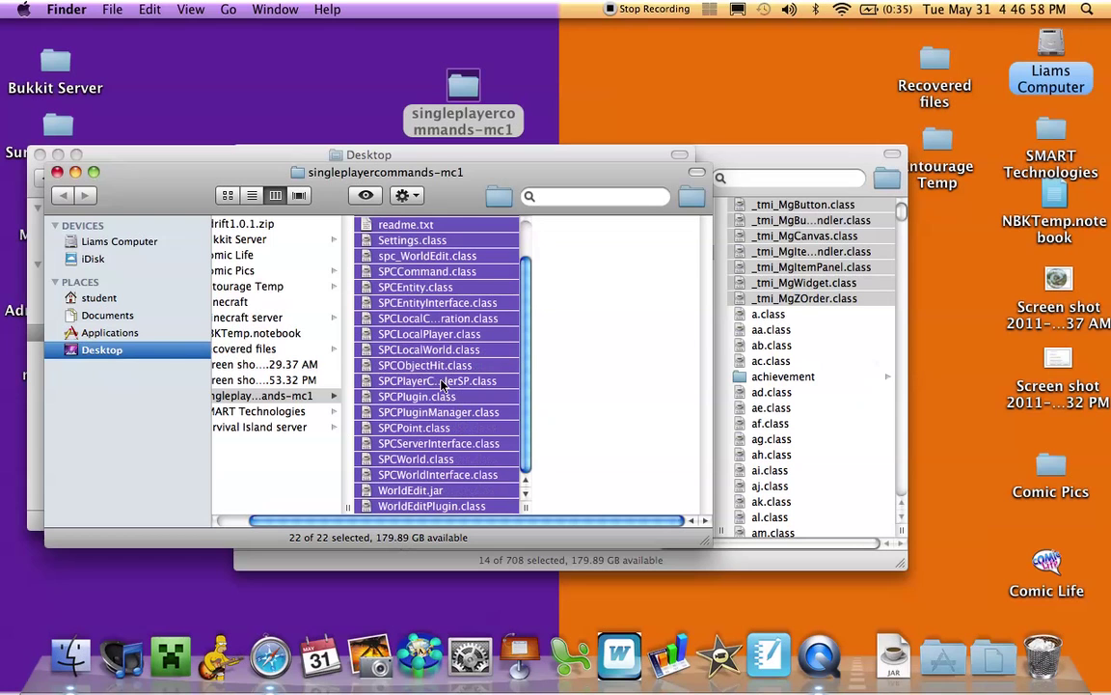
{"action": "left_click", "coordinate": [431, 491], "text": "super"}
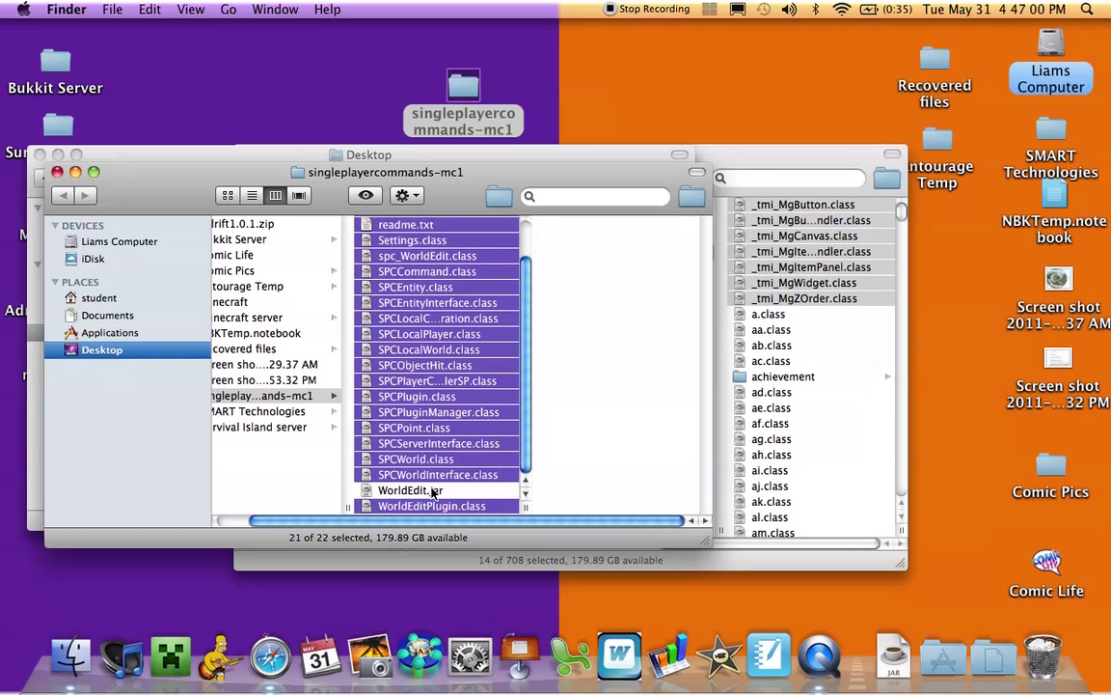
{"action": "scroll", "coordinate": [457, 464], "scroll_direction": "up", "scroll_amount": 3}
{"action": "left_click", "coordinate": [405, 274], "text": "super"}
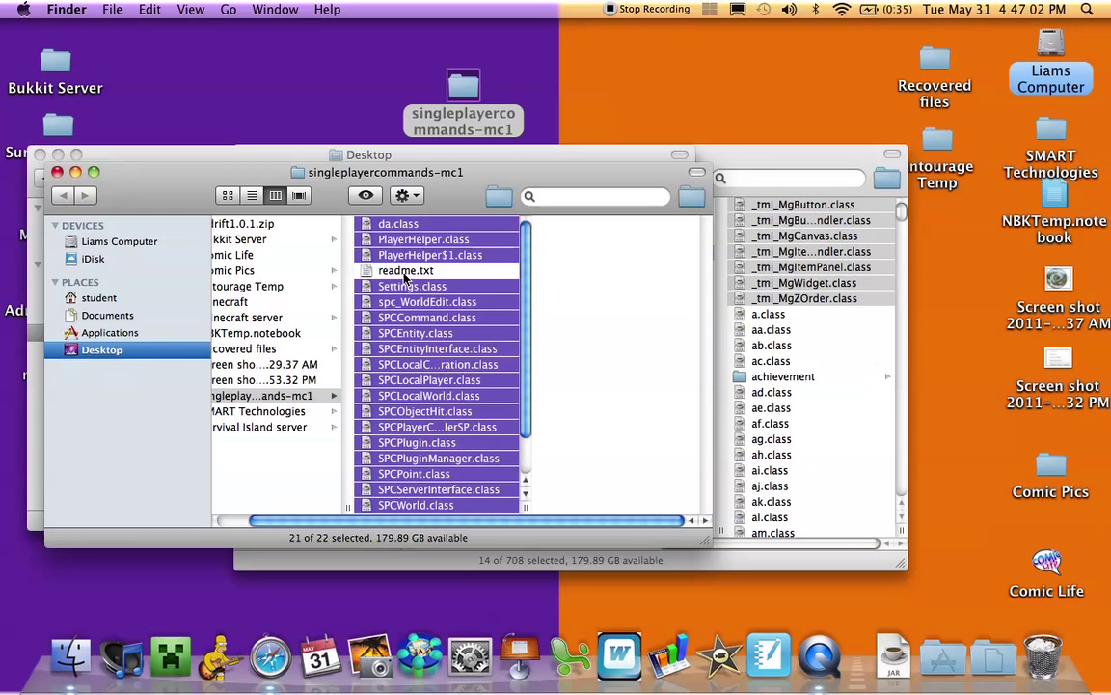
{"action": "left_click_drag", "start_coordinate": [376, 322], "coordinate": [797, 359]}
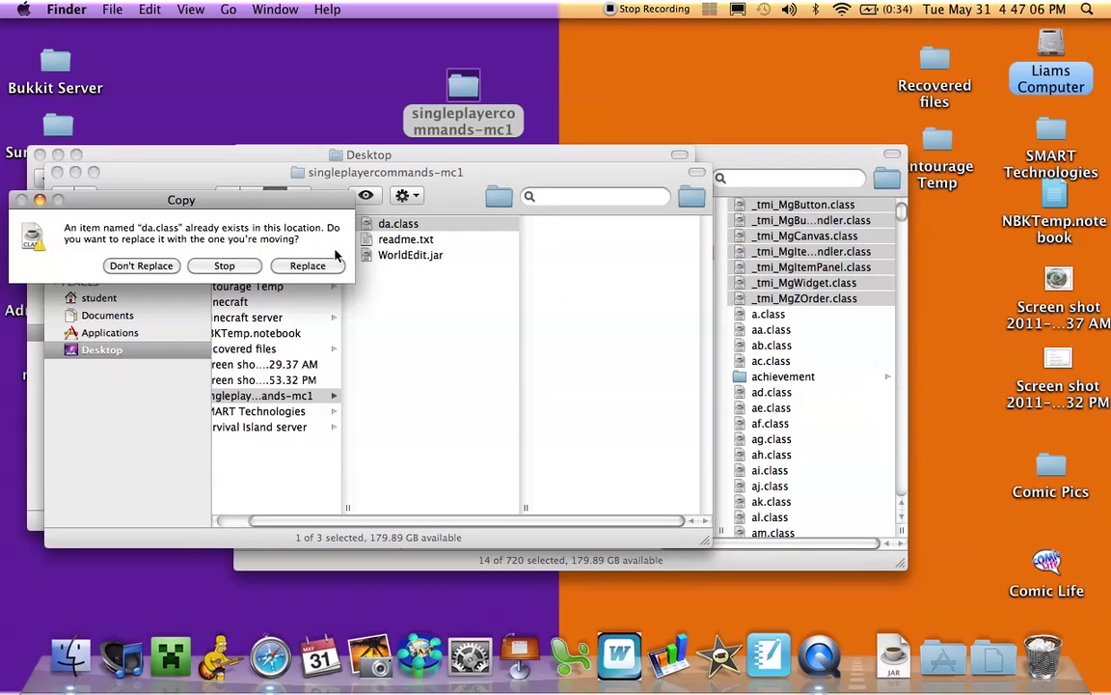
{"action": "left_click", "coordinate": [290, 239]}
{"action": "left_click", "coordinate": [406, 223]}
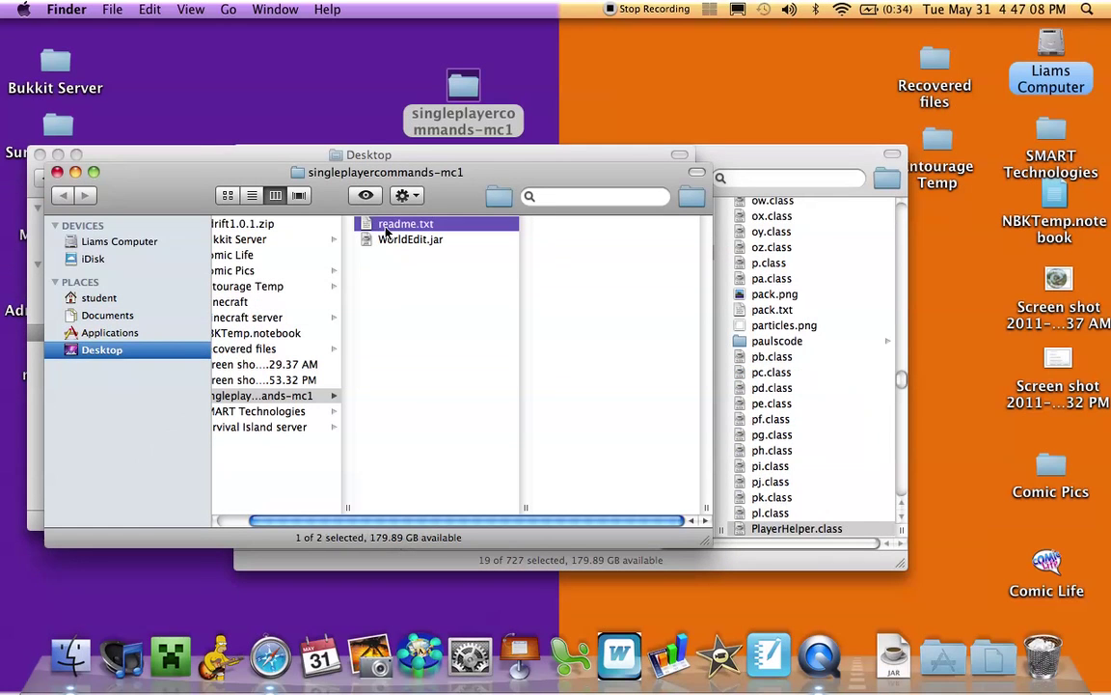
Step: Open readme.txt in TextEdit and read the General Information through Properties Files sections
{"action": "key", "text": "super+o"}
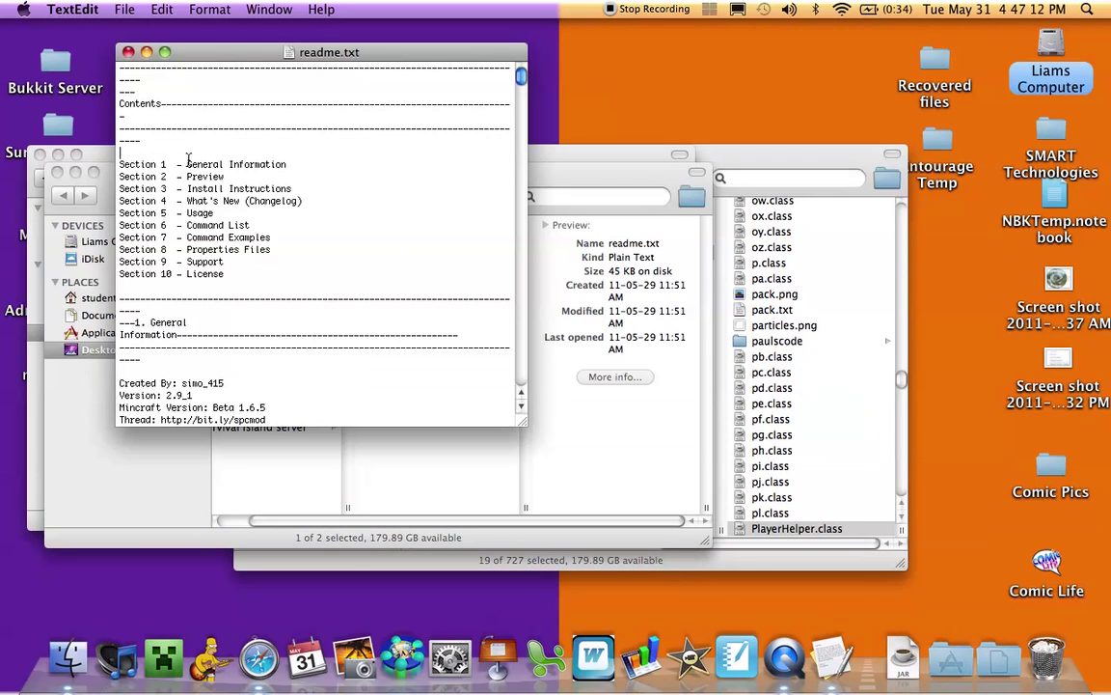
{"action": "left_click_drag", "start_coordinate": [170, 147], "coordinate": [303, 163]}
{"action": "left_click_drag", "start_coordinate": [184, 202], "coordinate": [294, 204]}
{"action": "left_click_drag", "start_coordinate": [184, 227], "coordinate": [227, 261]}
{"action": "left_click", "coordinate": [305, 254]}
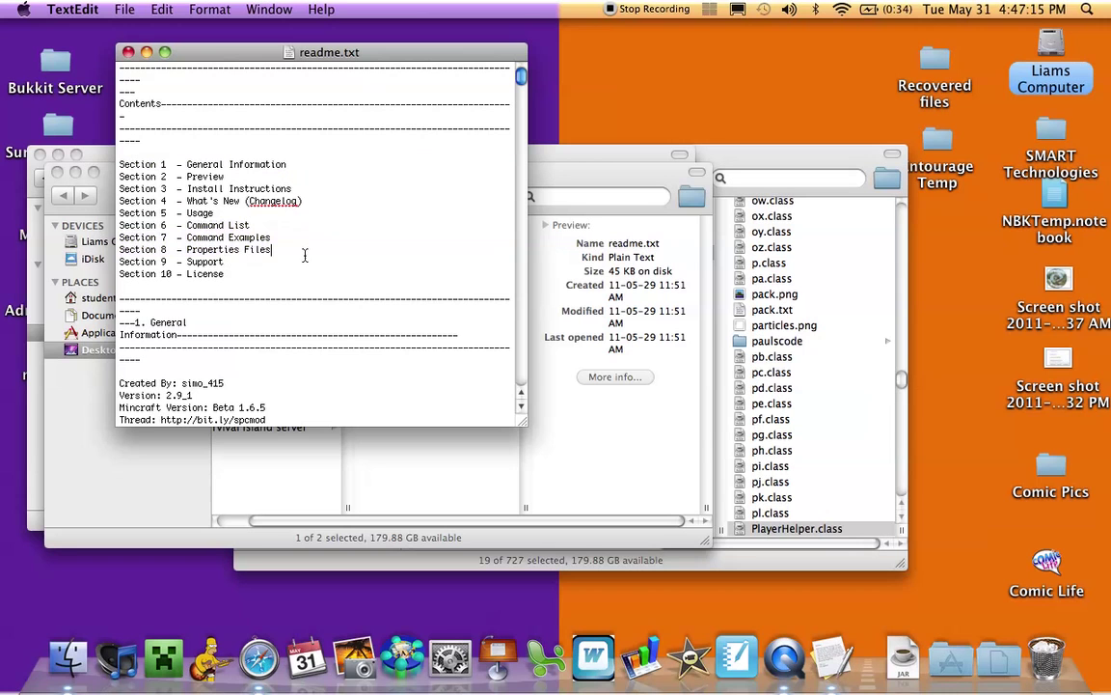
Step: Read the Usage section, close the readme, and move readme.txt to the desktop
{"action": "left_click_drag", "start_coordinate": [187, 219], "coordinate": [228, 208]}
{"action": "left_click", "coordinate": [229, 205]}
{"action": "left_click", "coordinate": [129, 52]}
{"action": "left_click_drag", "start_coordinate": [393, 228], "coordinate": [1051, 664]}
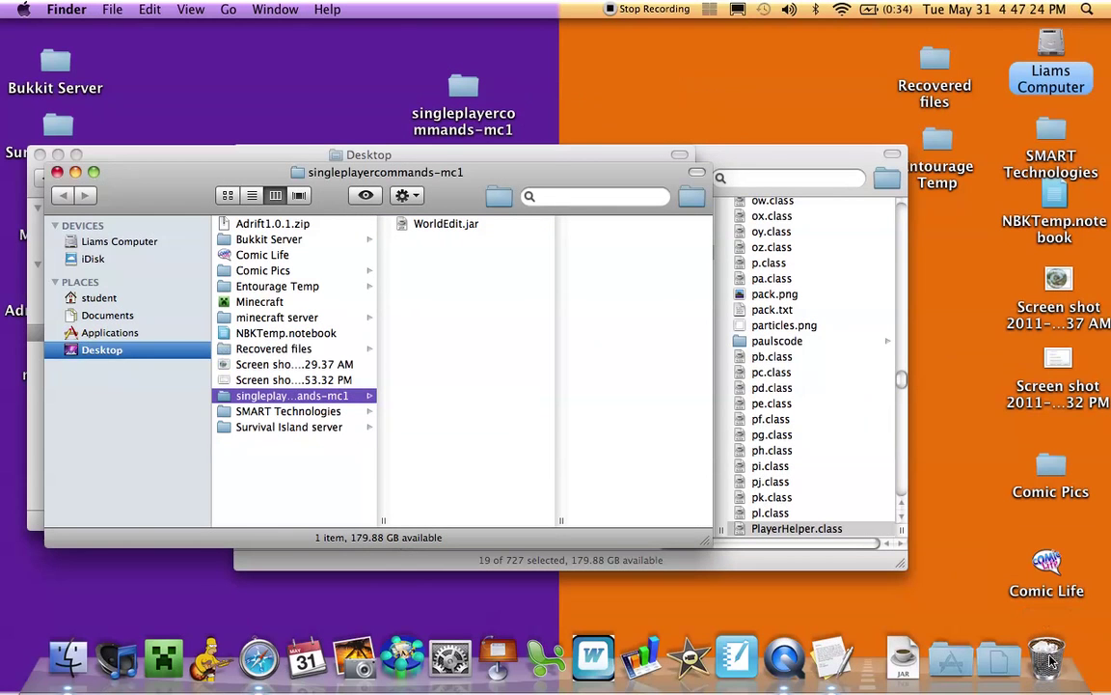
Step: Drag WorldEdit.jar from singleplayercommands-mc1 into the minecraft folder
{"action": "left_click_drag", "start_coordinate": [434, 202], "coordinate": [434, 388]}
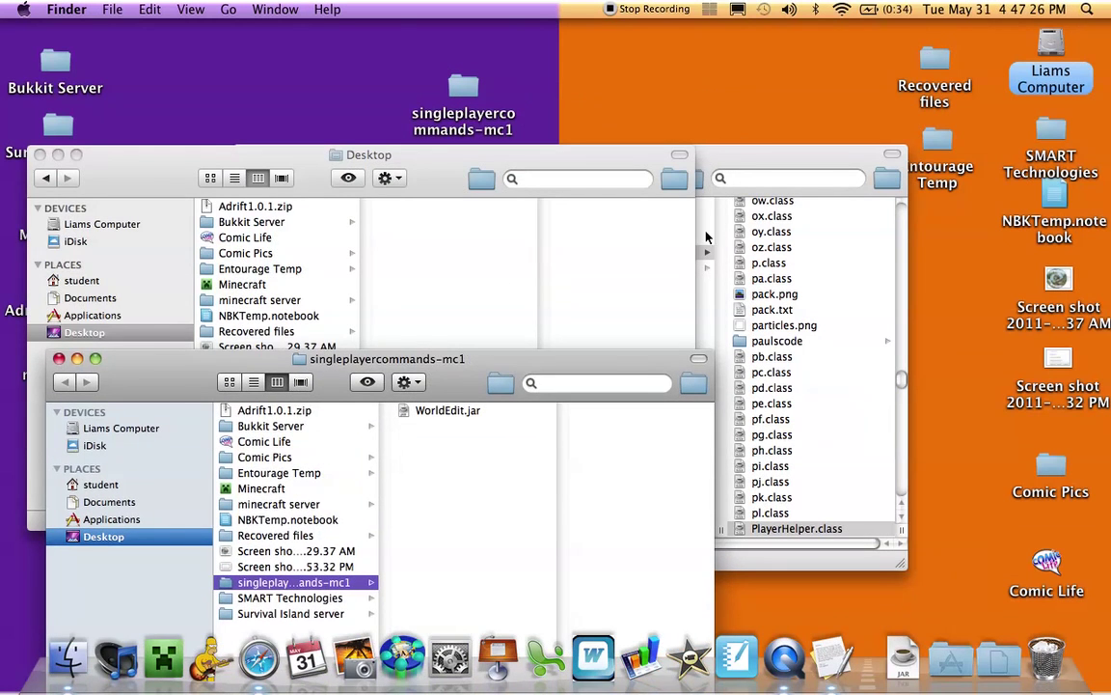
{"action": "left_click", "coordinate": [743, 156]}
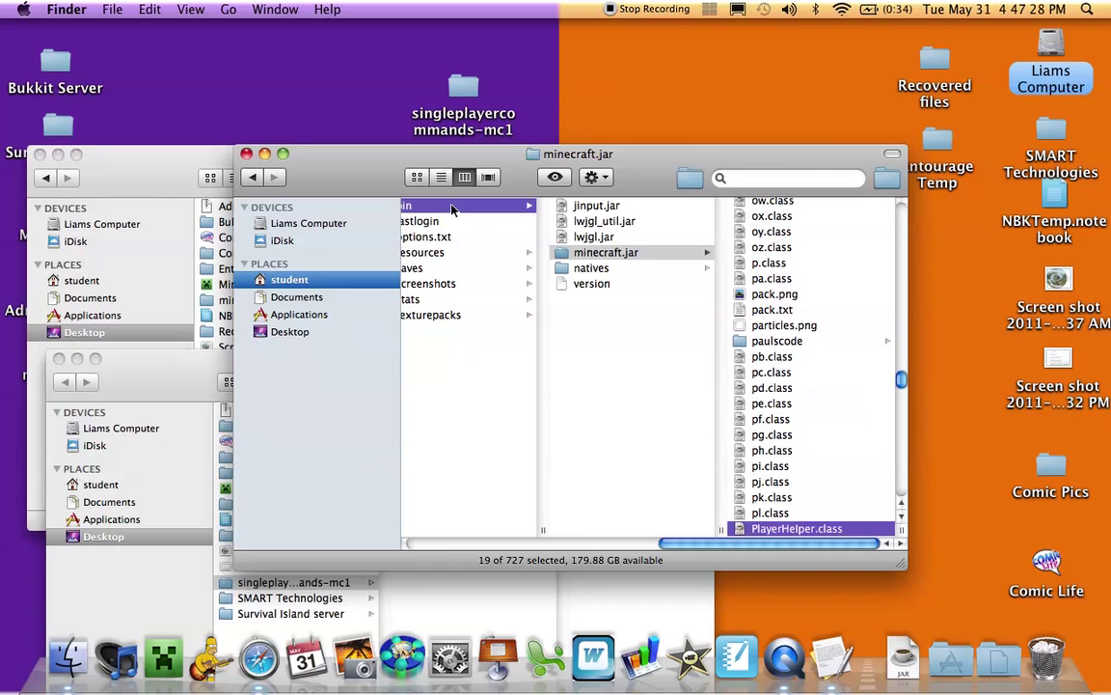
{"action": "left_click", "coordinate": [274, 179]}
{"action": "left_click", "coordinate": [489, 604]}
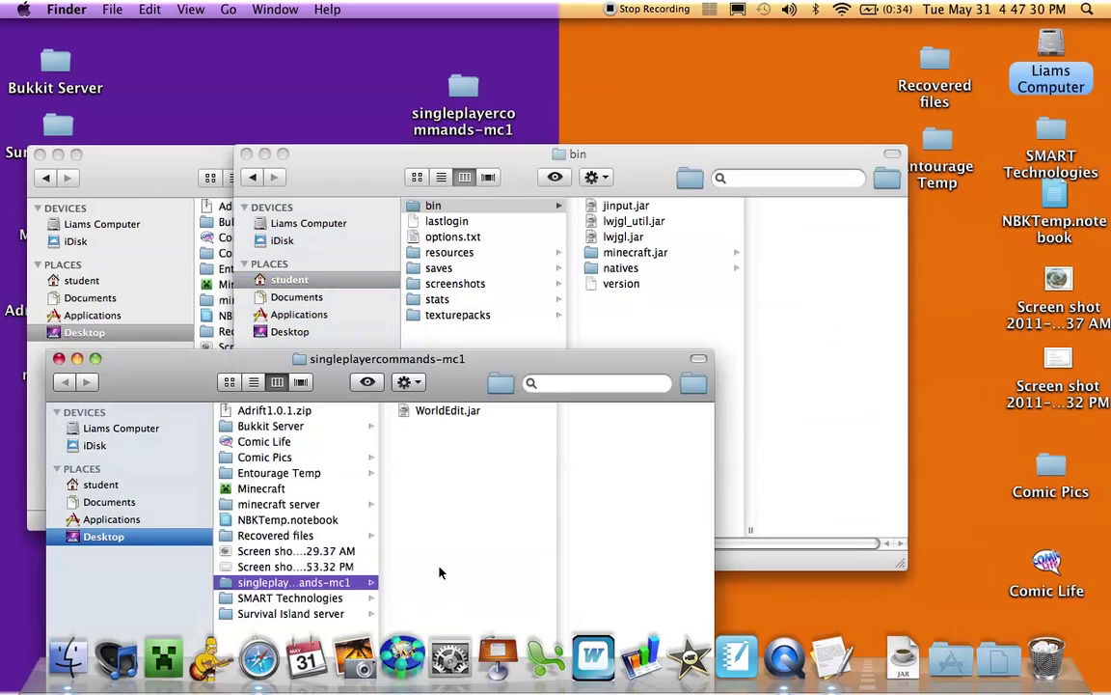
{"action": "left_click", "coordinate": [450, 410]}
{"action": "left_click_drag", "start_coordinate": [454, 413], "coordinate": [478, 340]}
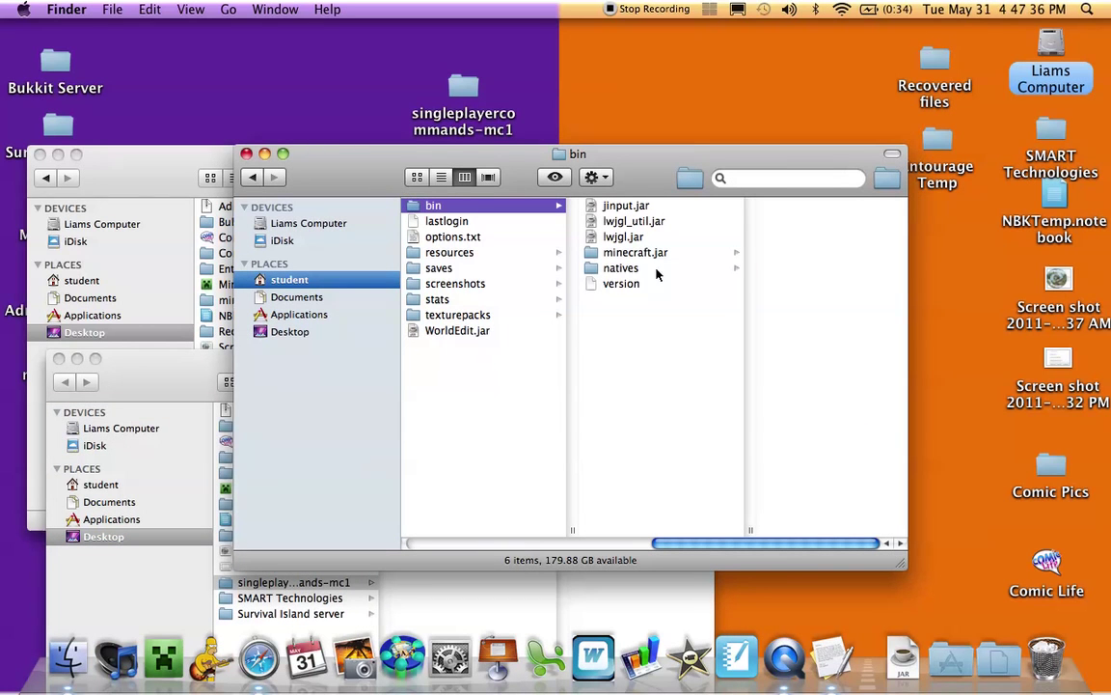
Step: Verify WorldEdit.jar now appears among the minecraft folder's 9 items beside bin and saves
{"action": "left_click", "coordinate": [637, 253]}
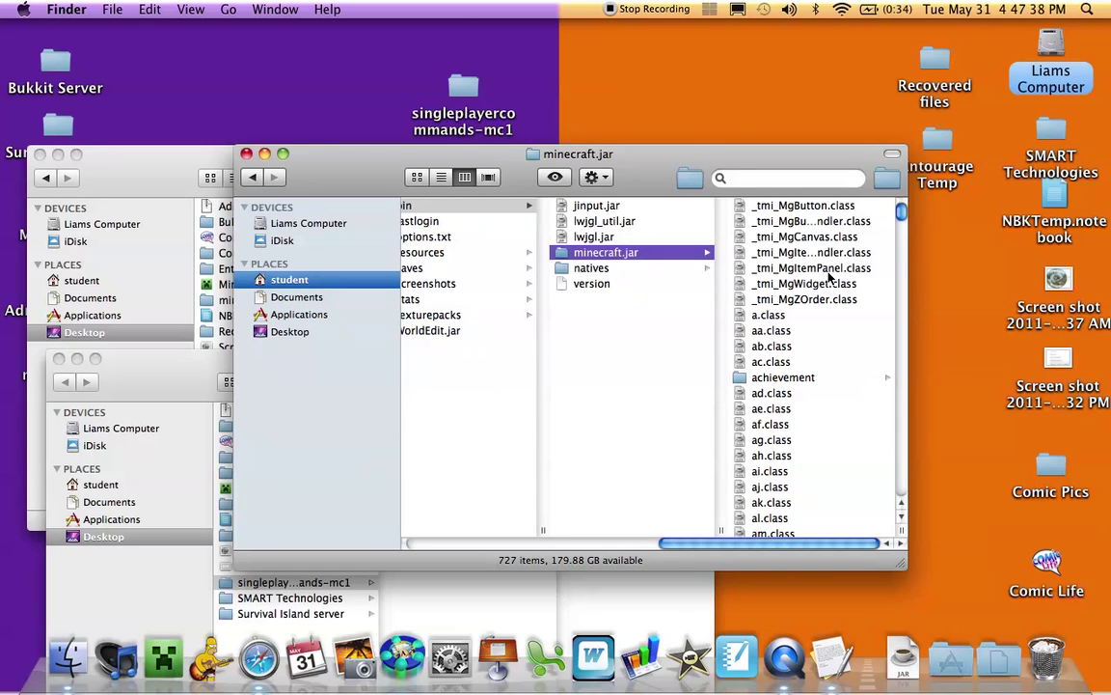
{"action": "left_click", "coordinate": [617, 295]}
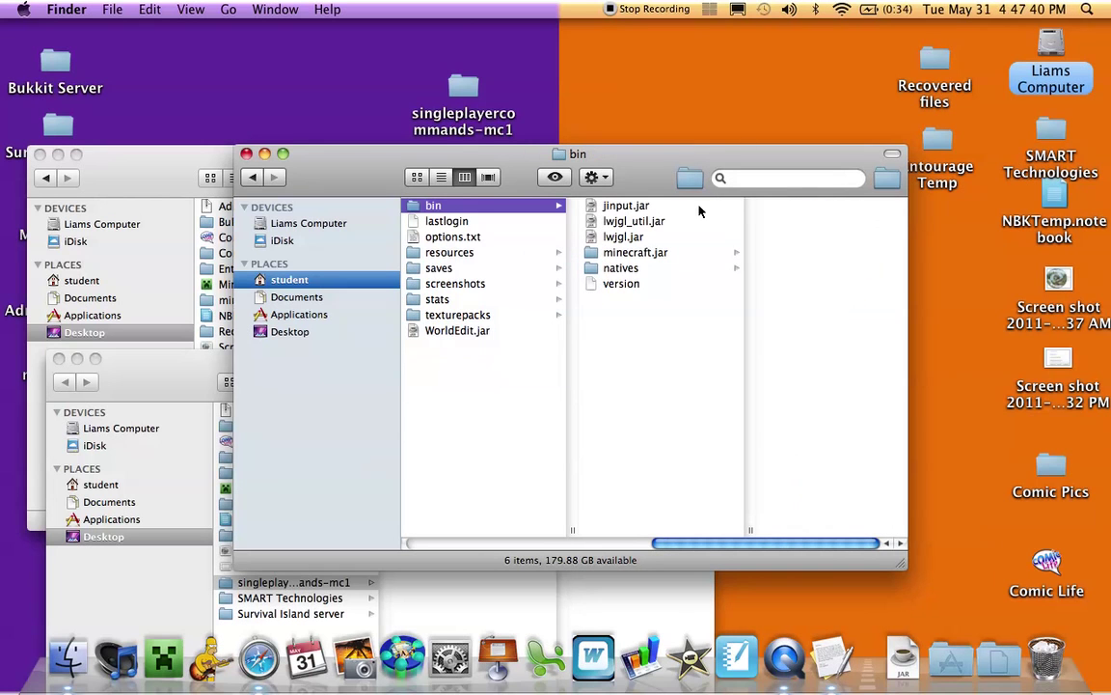
{"action": "left_click_drag", "start_coordinate": [720, 542], "coordinate": [657, 542]}
{"action": "left_click", "coordinate": [593, 333]}
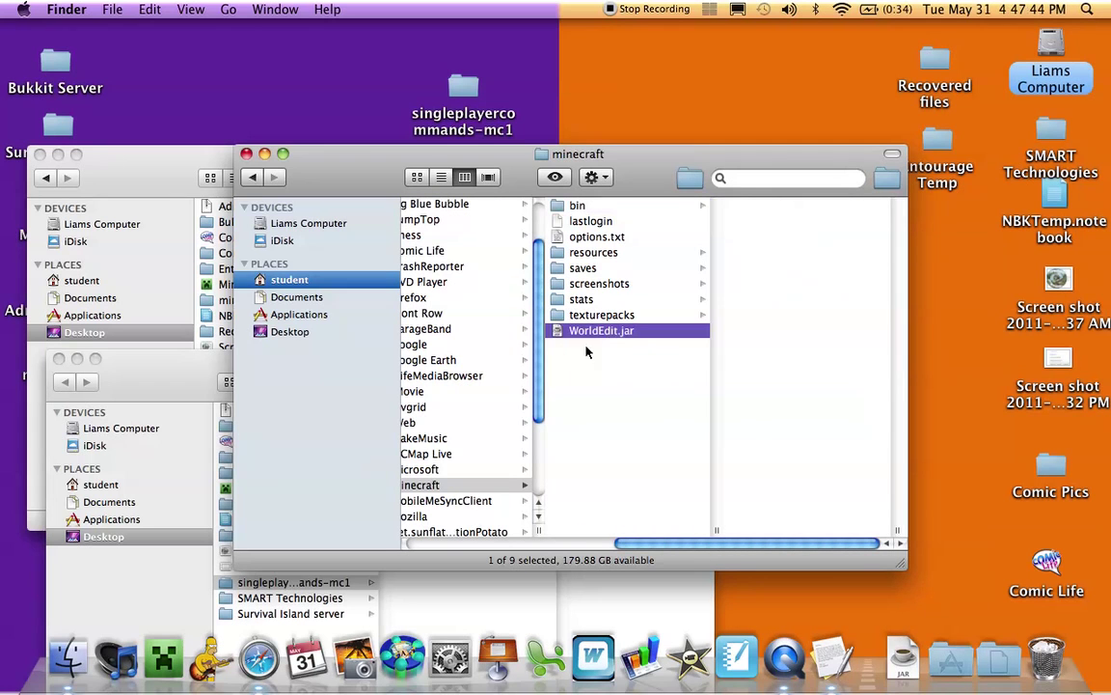
{"action": "left_click", "coordinate": [558, 488]}
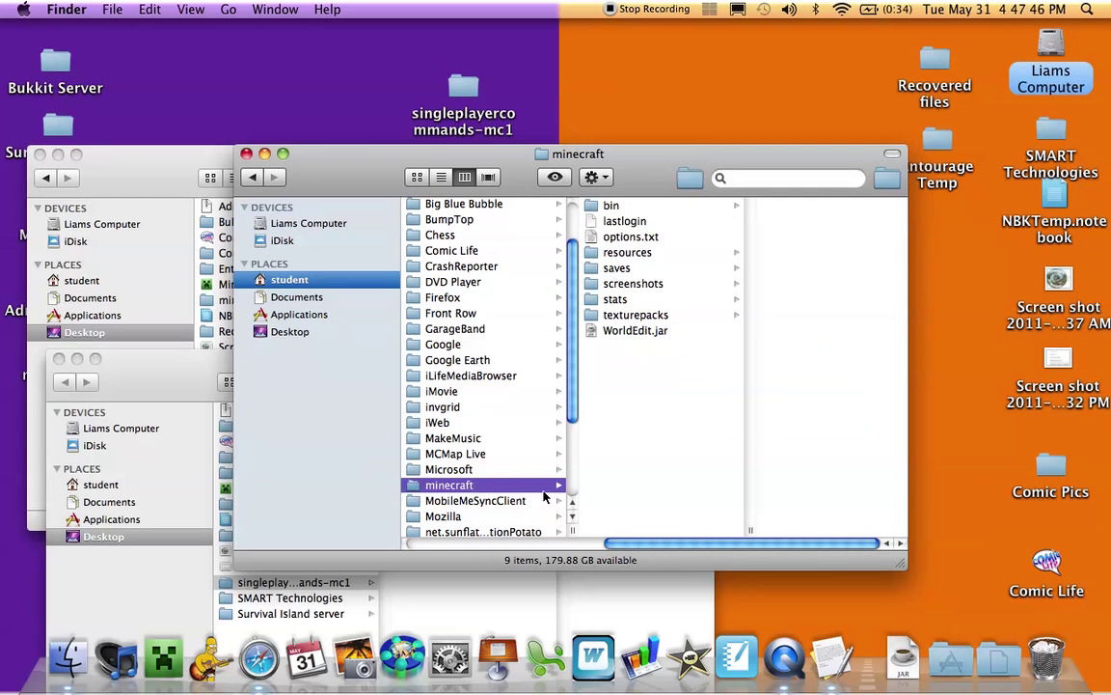